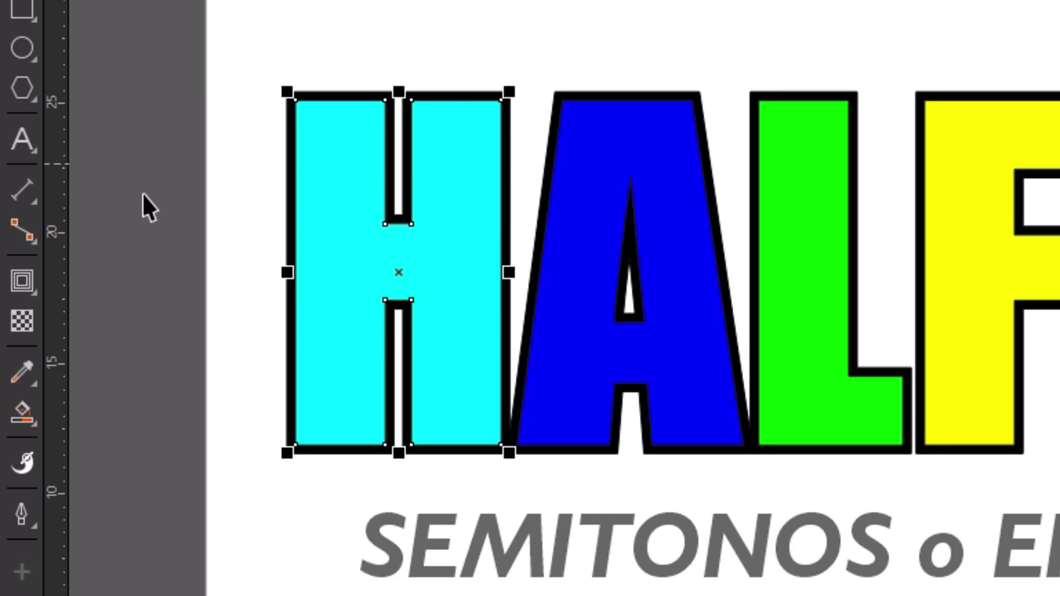
Apply a linear gradient transparency to the cyan H, fading from opaque at its lower left to fully transparent near its upper-right corner.
click(23, 323)
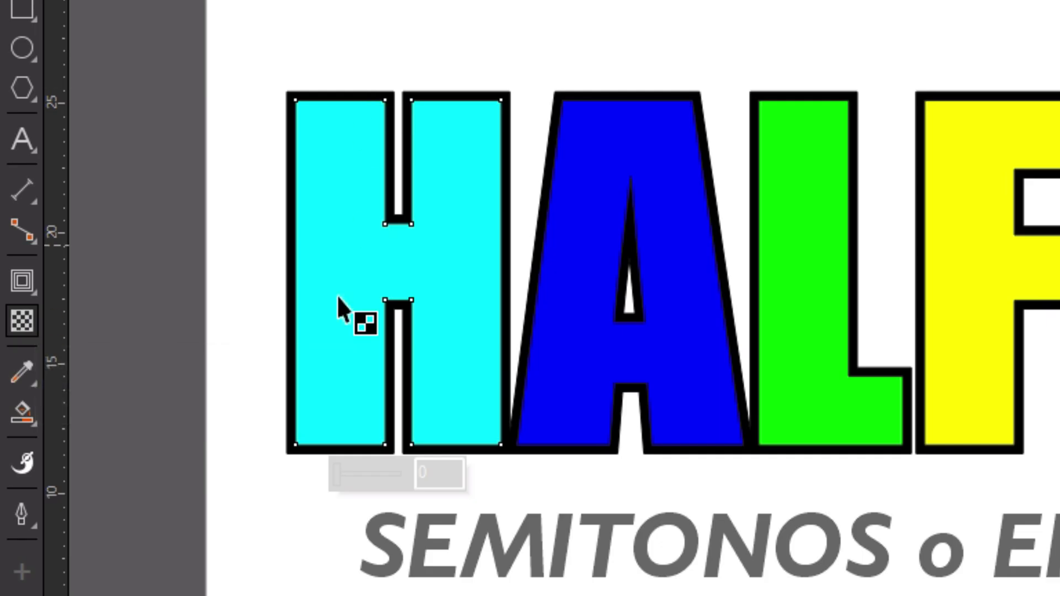
mouse_move(319, 379)
mouse_down()
mouse_move(376, 236)
mouse_move(468, 114)
mouse_move(479, 114)
mouse_up()
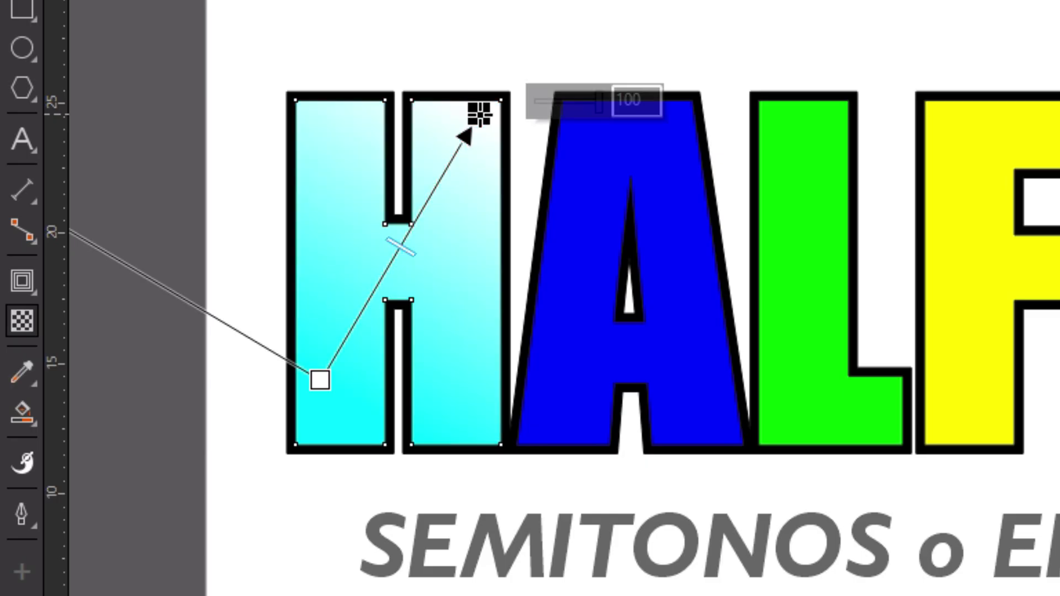
drag(321, 378, 342, 340)
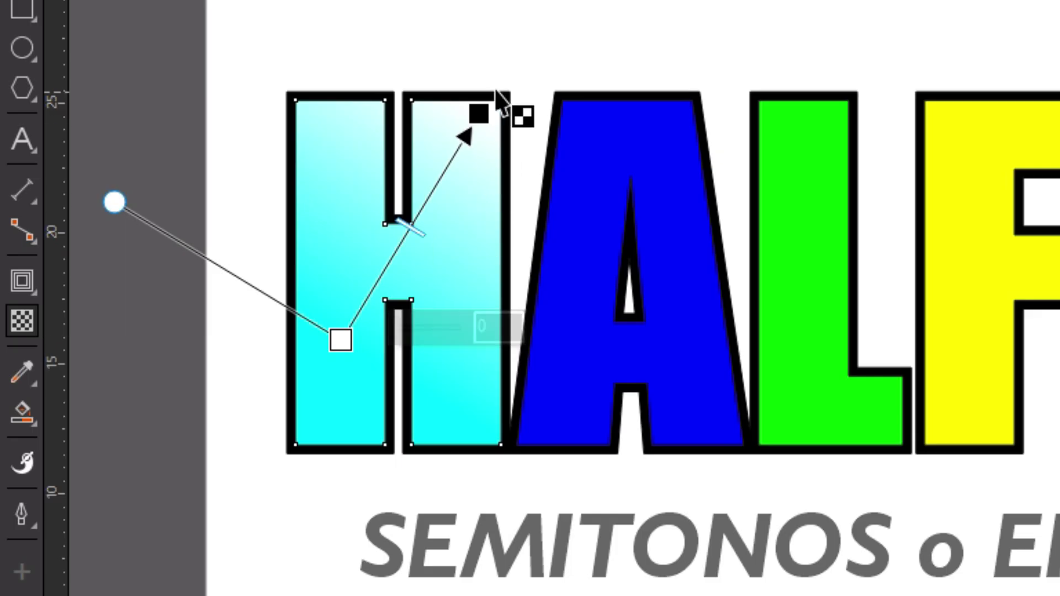
drag(478, 113, 490, 103)
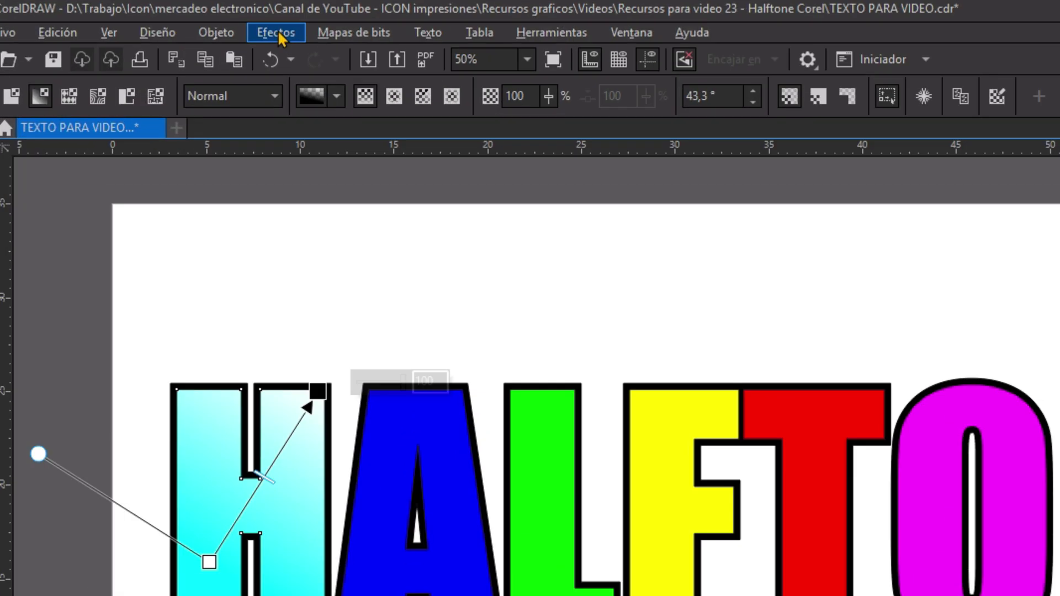
Apply the Pointillizer effect to the H with density 10, scale 1.0, screen angle 30 and circular dots.
click(175, 34)
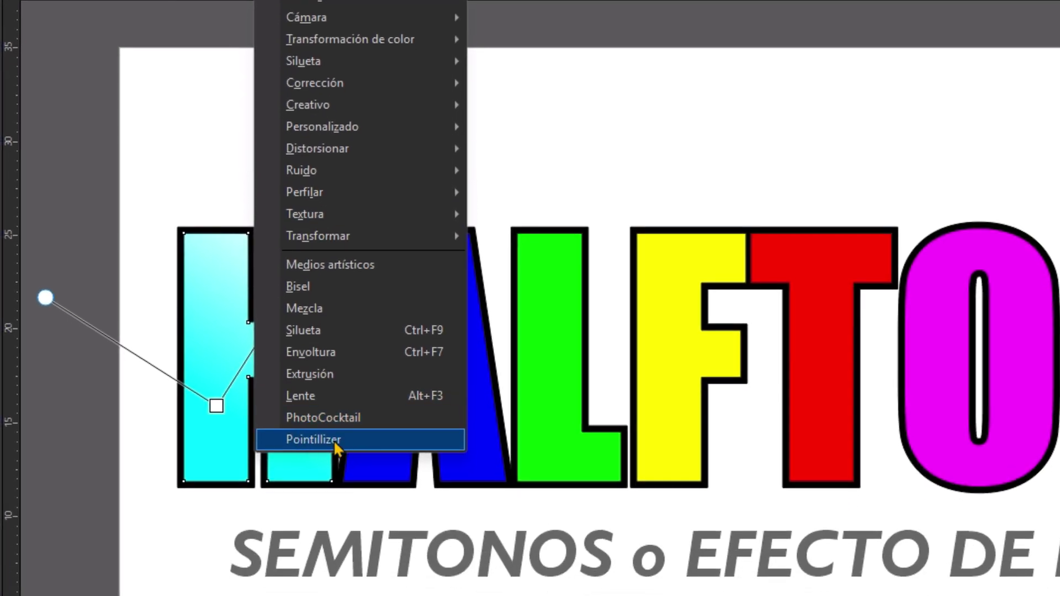
click(321, 441)
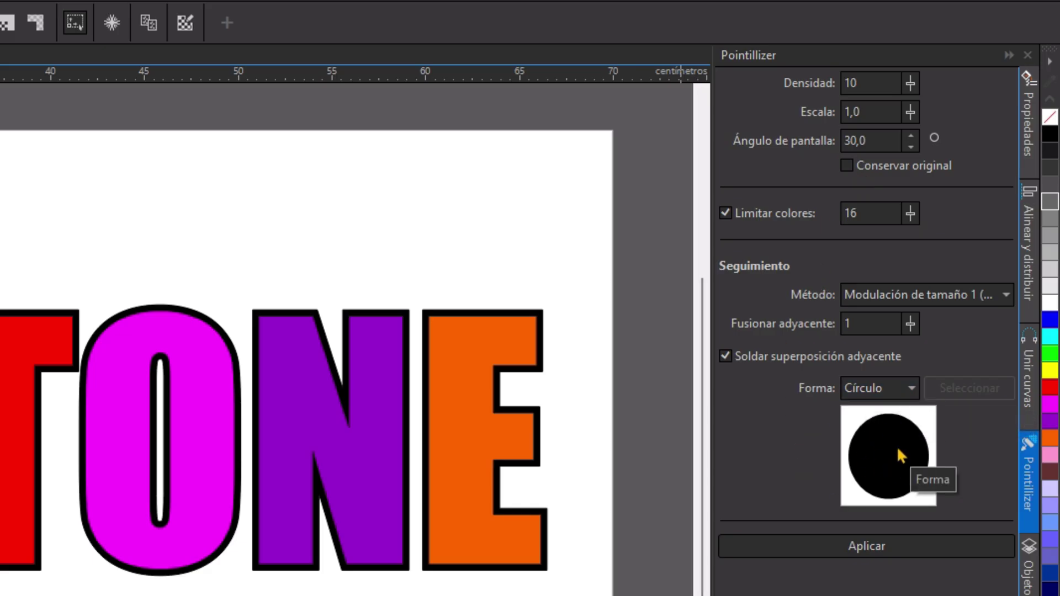
click(862, 545)
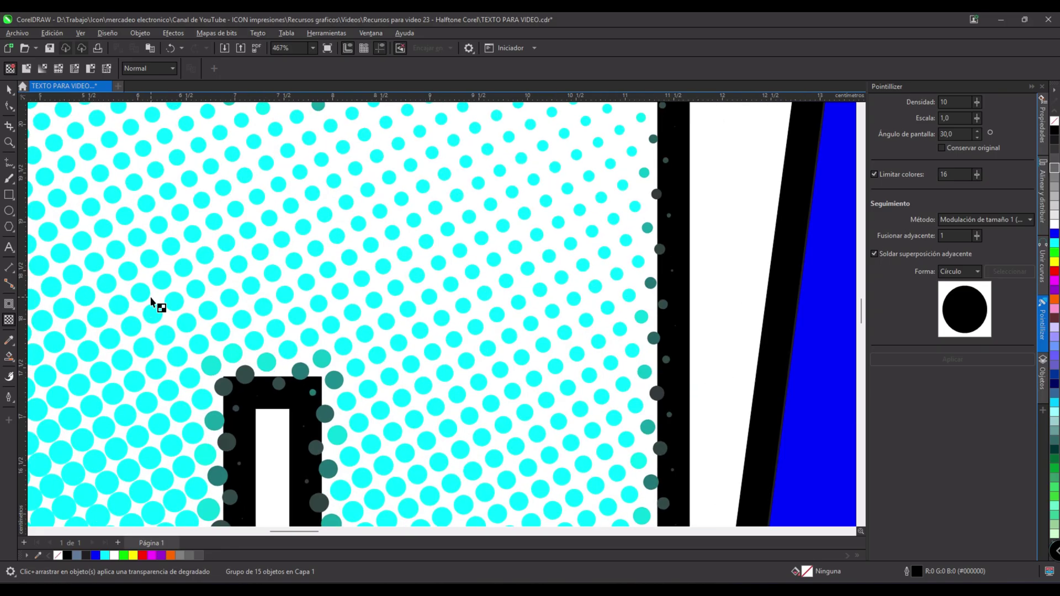
Examine the halftone dots inside the H up close, following how they shrink toward its upper-right part.
scroll(150, 302, up, 1)
drag(163, 288, 315, 303)
drag(415, 212, 320, 362)
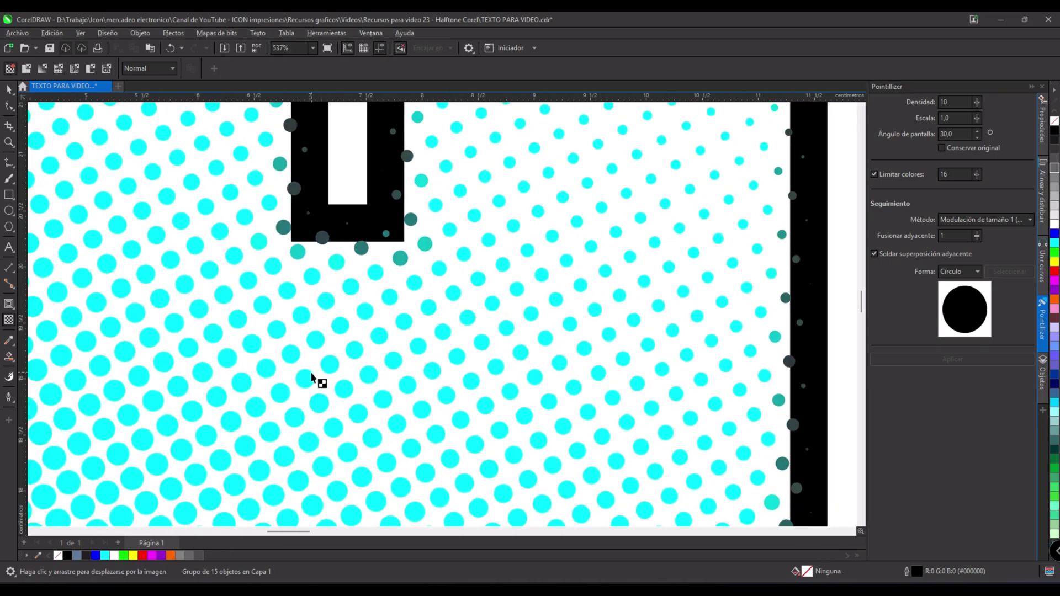
drag(475, 267, 341, 399)
drag(463, 213, 390, 348)
drag(334, 325, 409, 197)
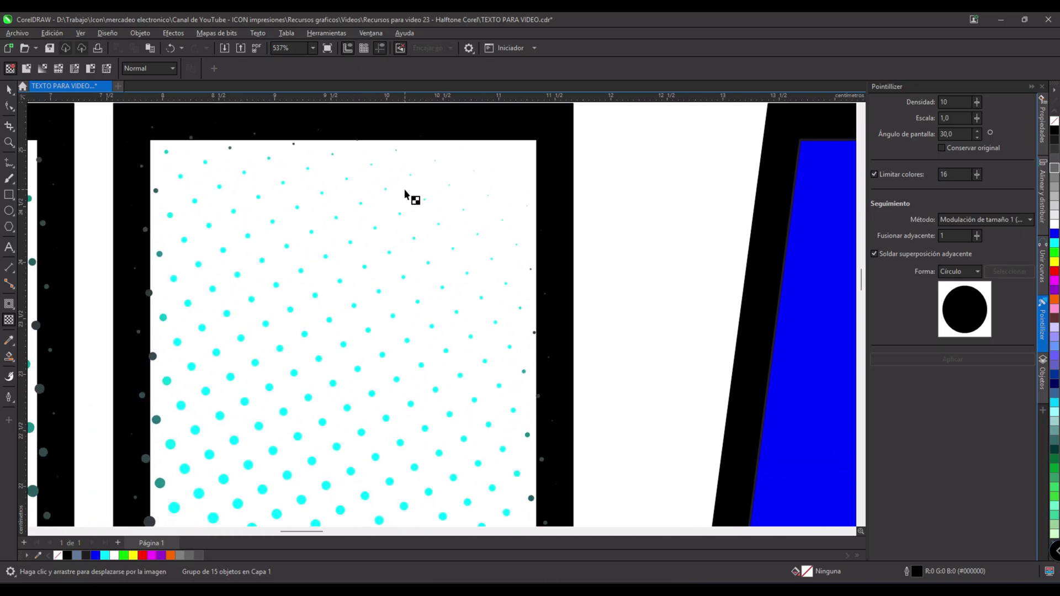
scroll(386, 243, down, 5)
scroll(378, 270, down, 12)
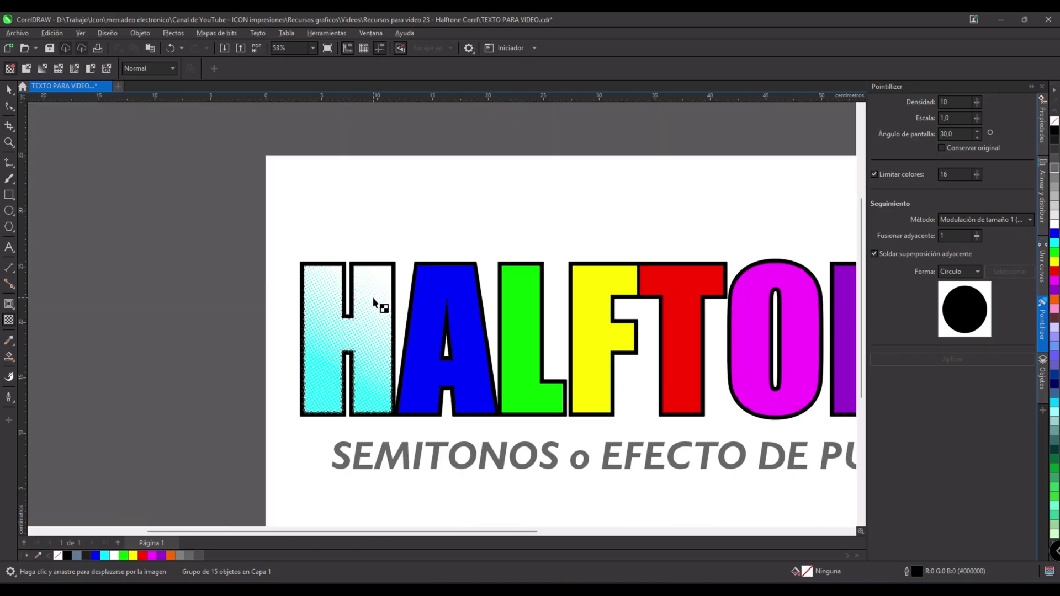
scroll(541, 314, up, 1)
drag(540, 313, 403, 279)
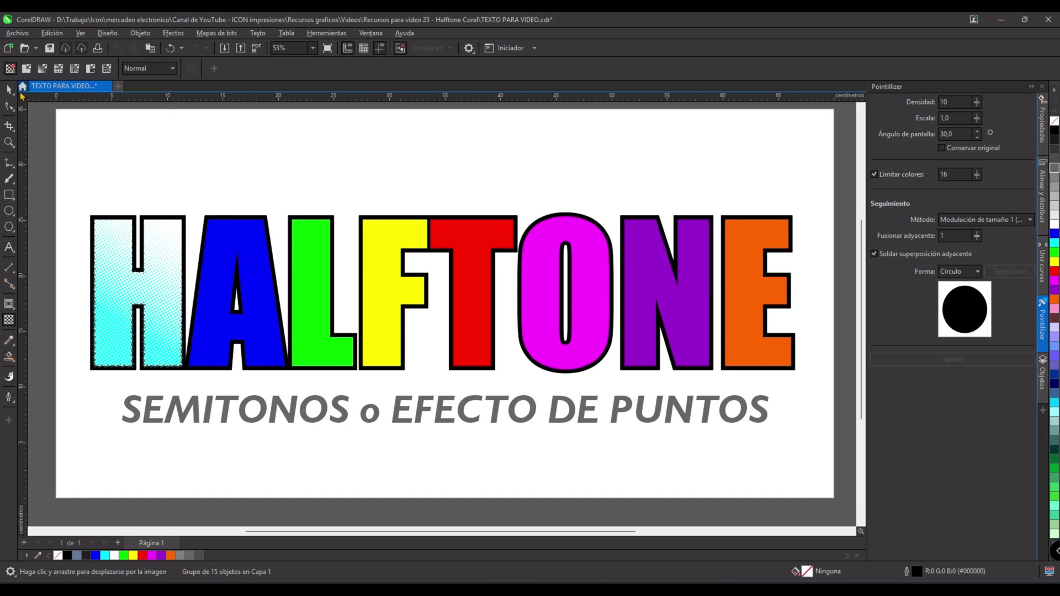
Give the blue A a vertical gradient transparency that starts near the tip of its inner opening and fades out at its base.
key(space)
click(232, 237)
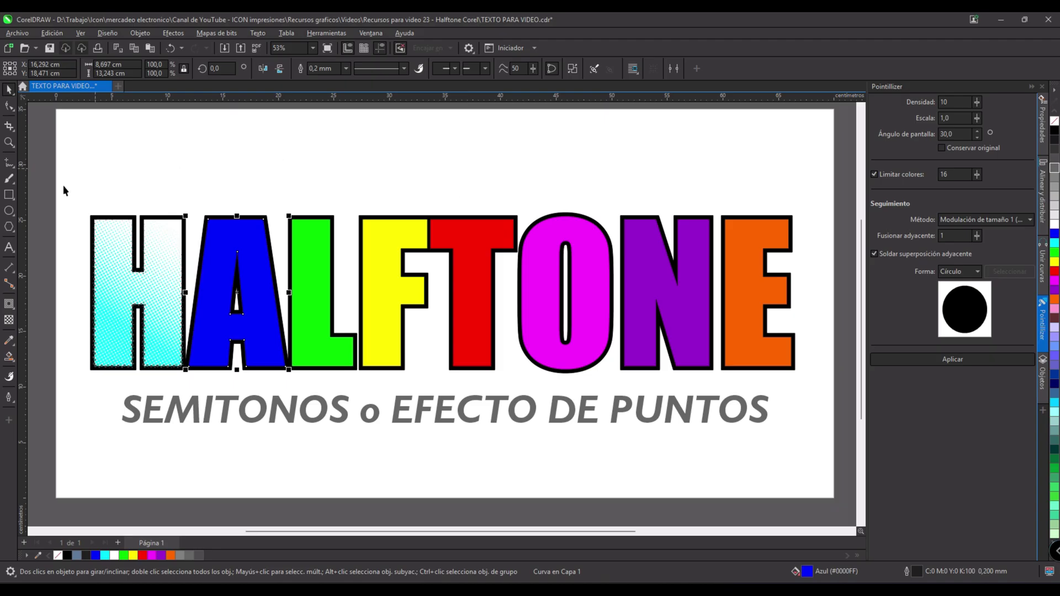
click(9, 320)
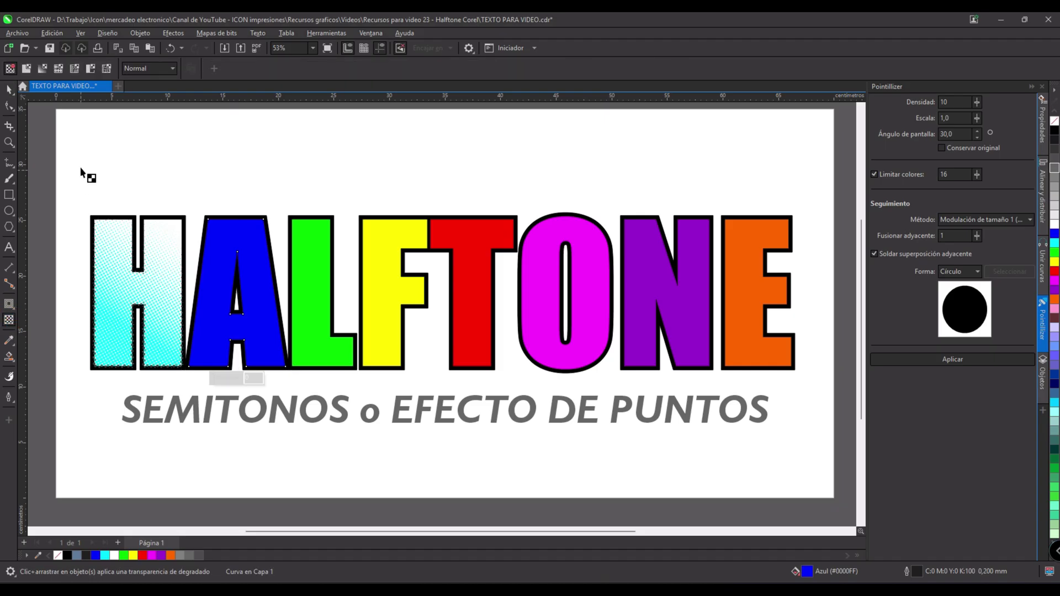
drag(237, 221, 241, 355)
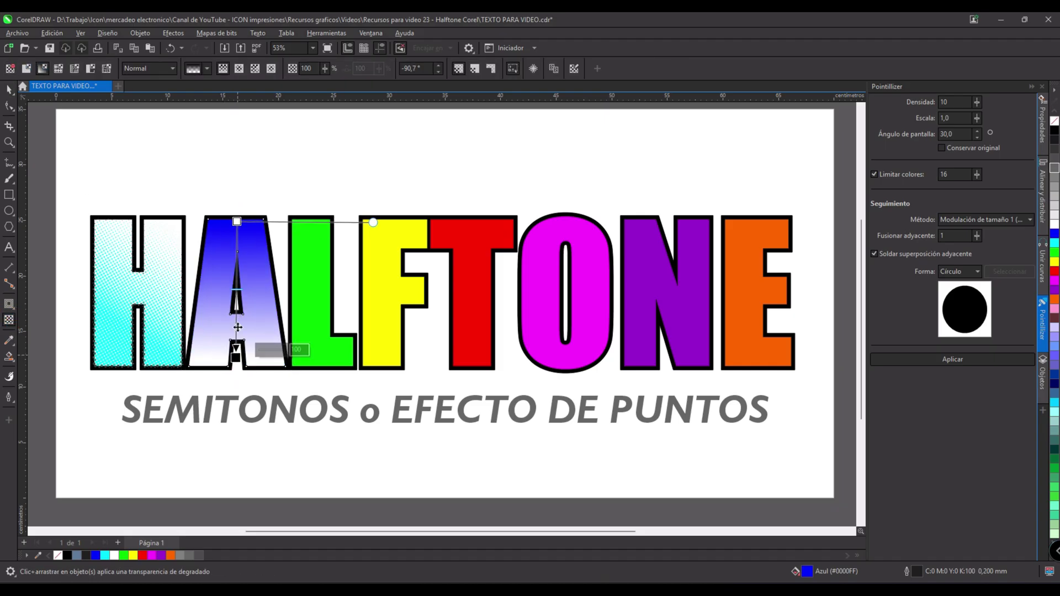
drag(237, 221, 234, 267)
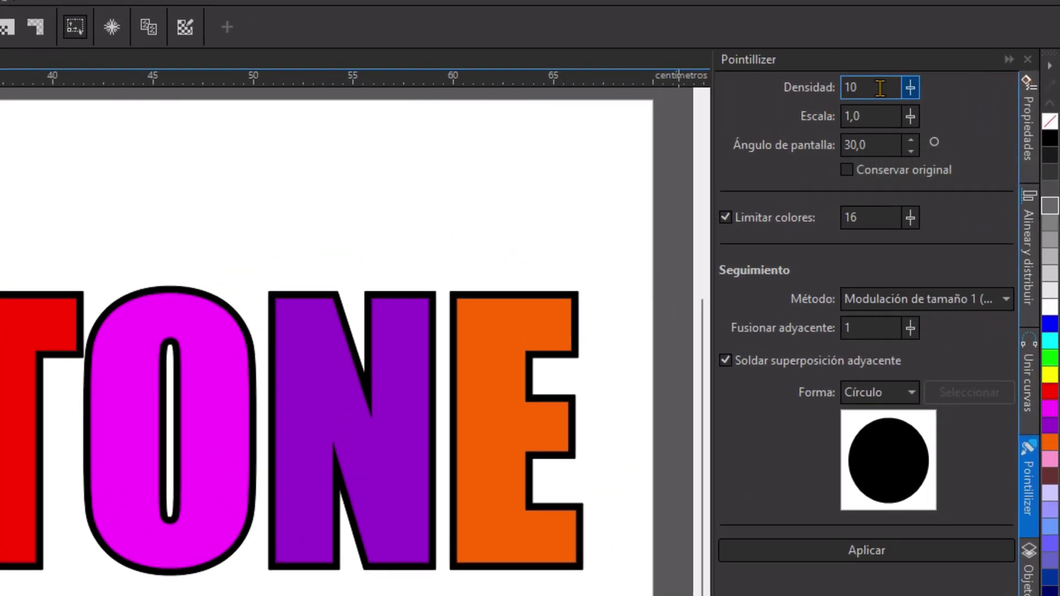
Try the Pointillizer effect on the A with a density of 20.
click(859, 87)
key(BackSpace)
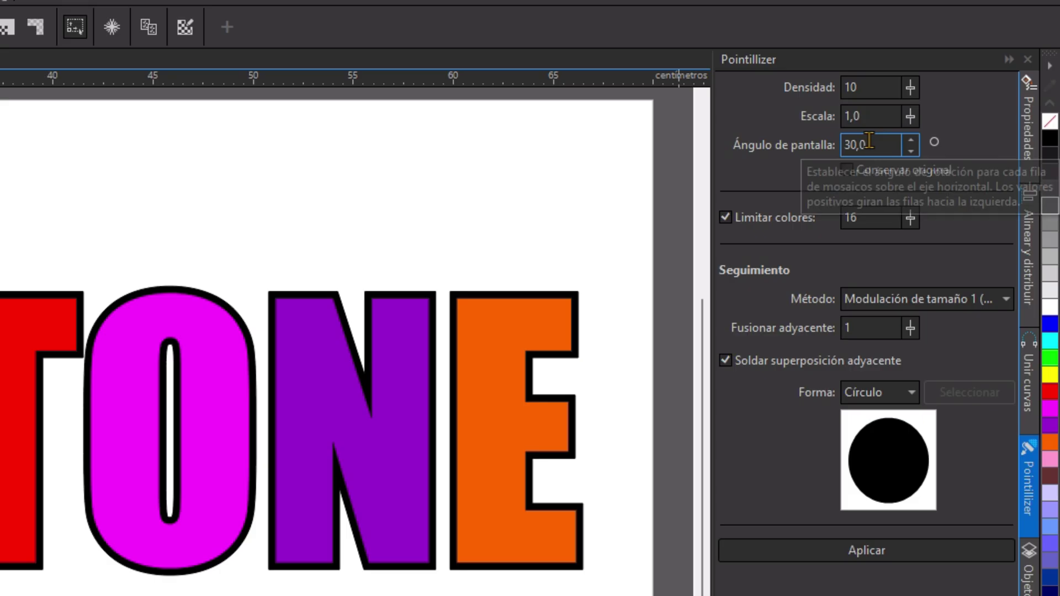
double_click(861, 86)
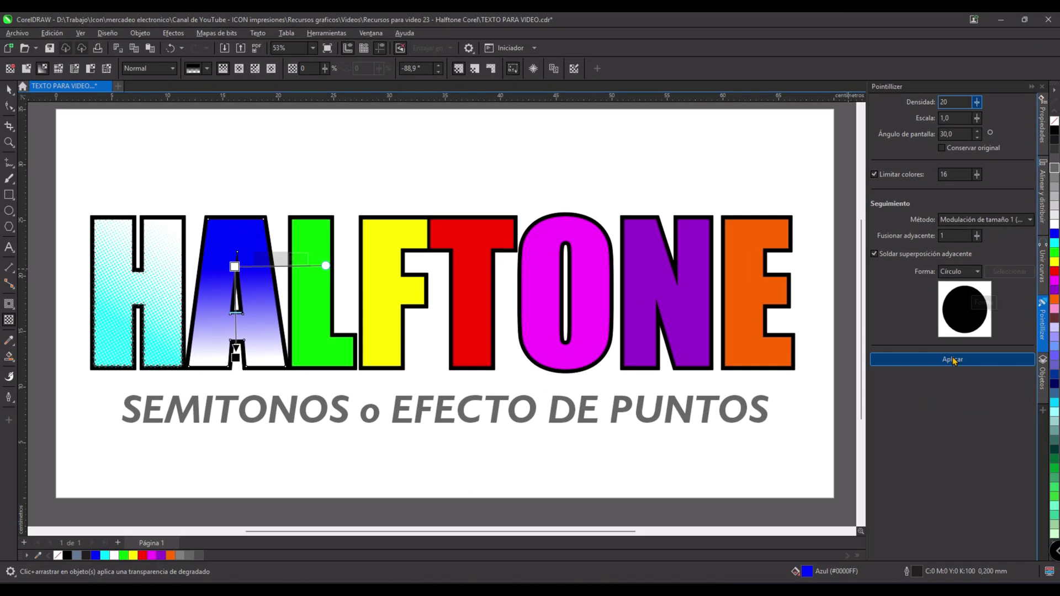
click(955, 362)
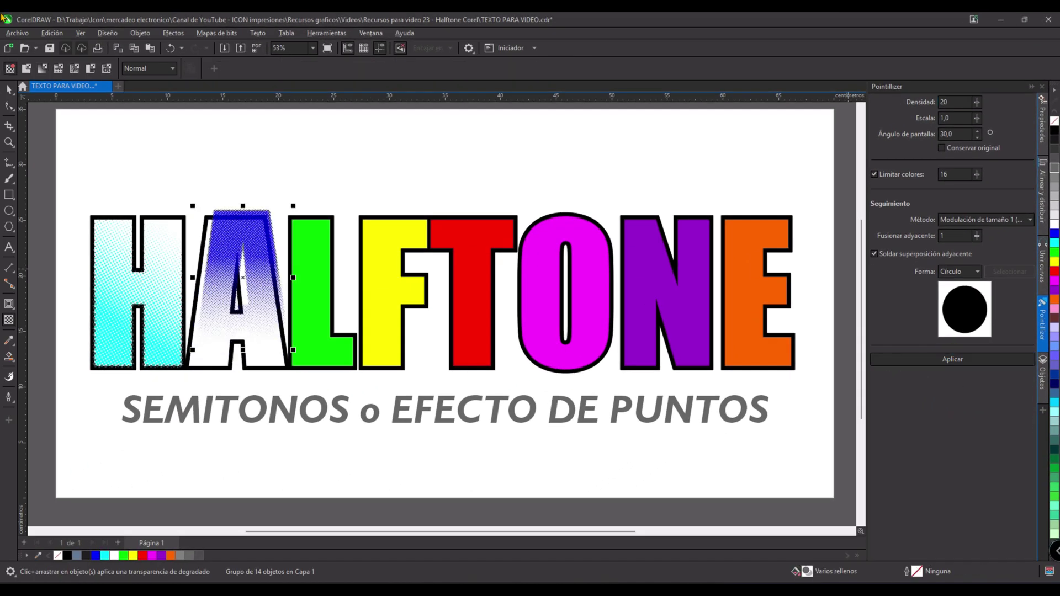
Check the dots on the A up close and undo its density-20 Pointillizer effect.
scroll(228, 239, up, 5)
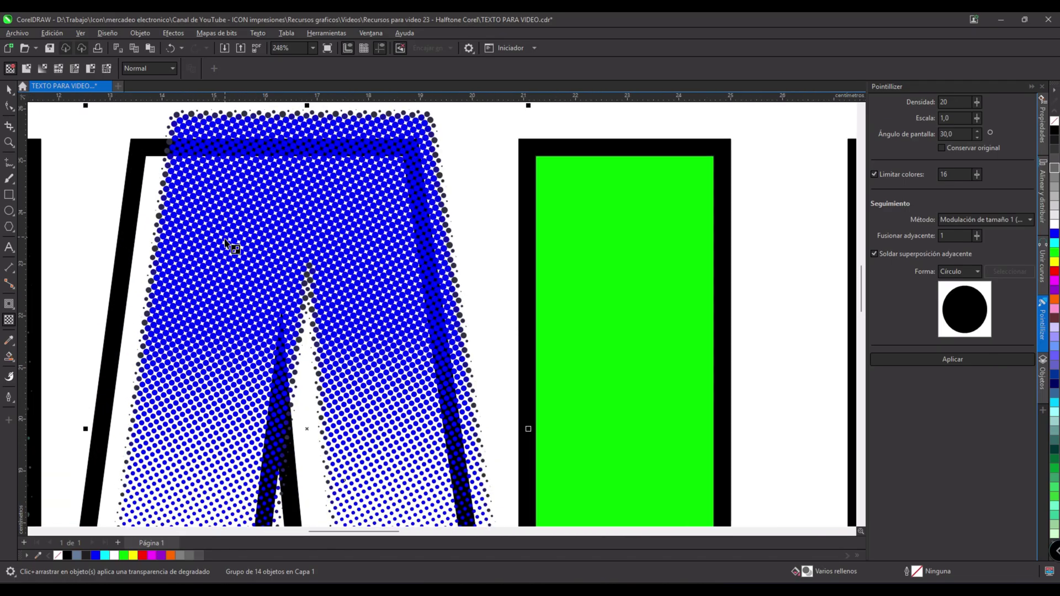
scroll(226, 239, up, 2)
scroll(244, 243, down, 5)
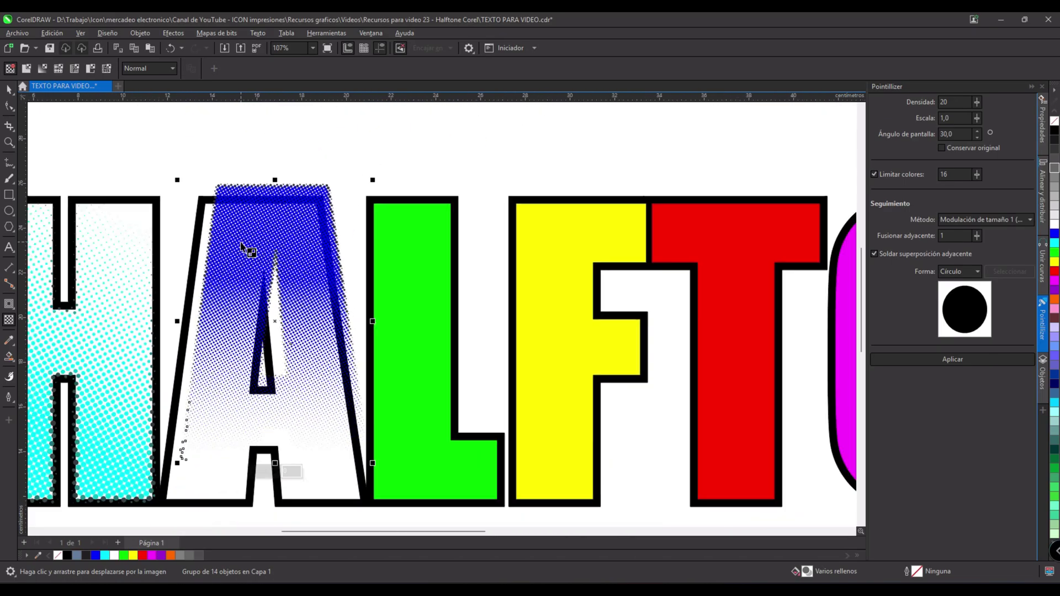
scroll(237, 276, down, 1)
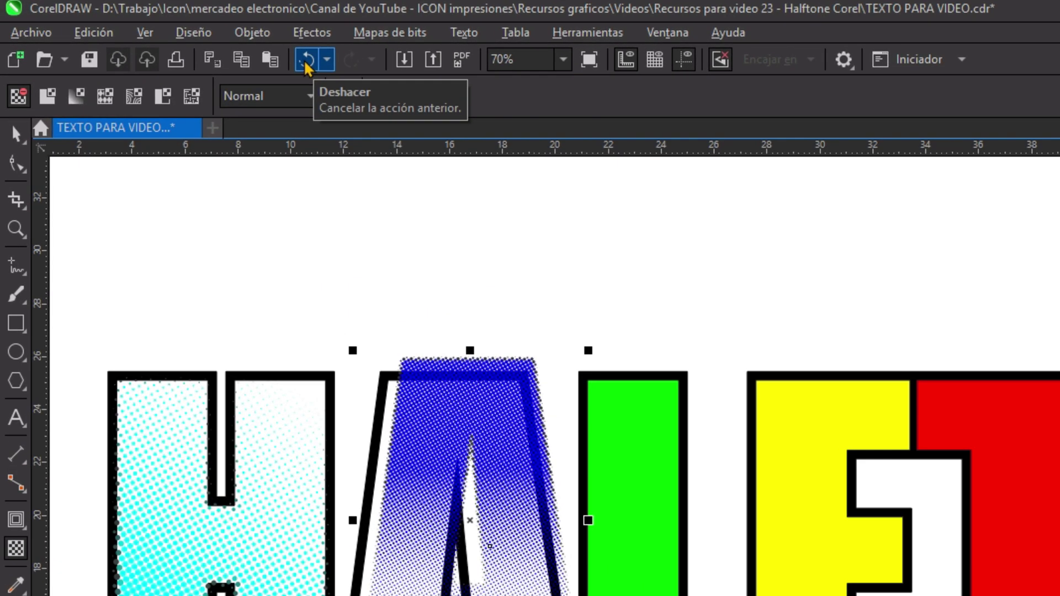
click(307, 61)
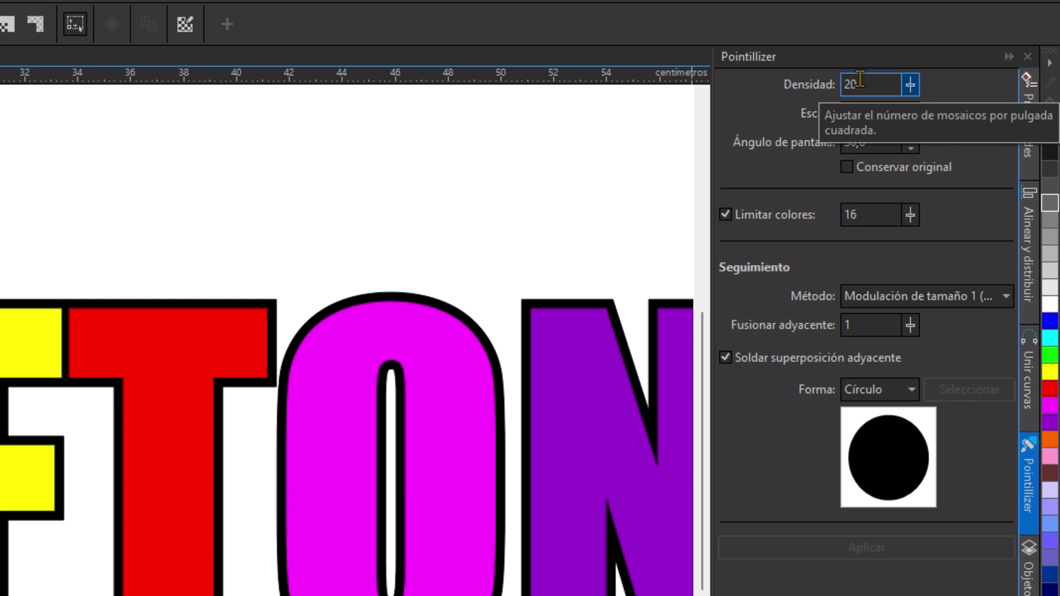
Set the Pointillizer density to 15 and scale to 1.5, and apply the effect to the A.
double_click(857, 83)
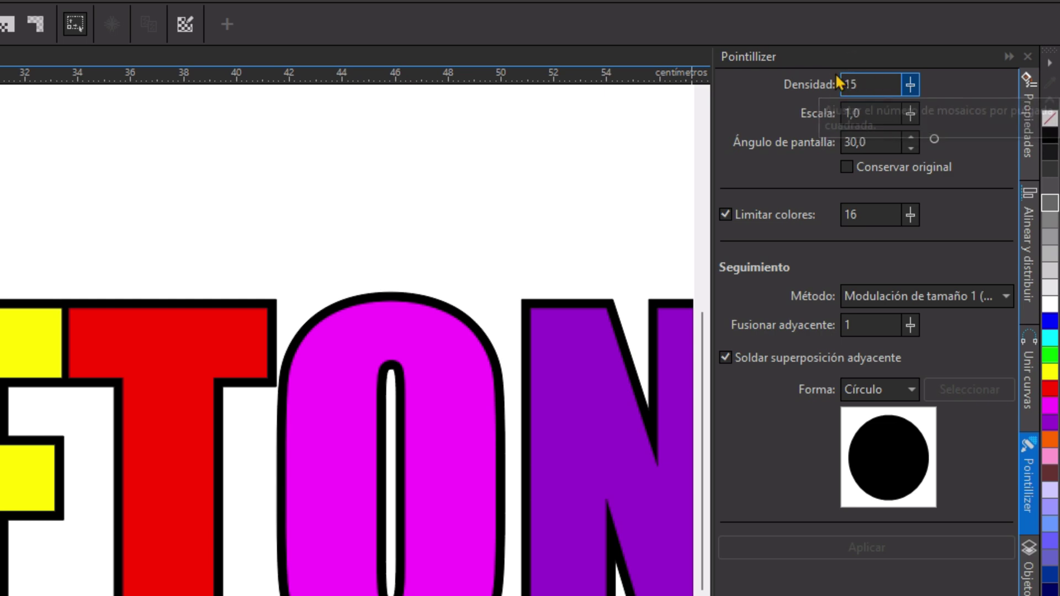
double_click(859, 113)
text(1)
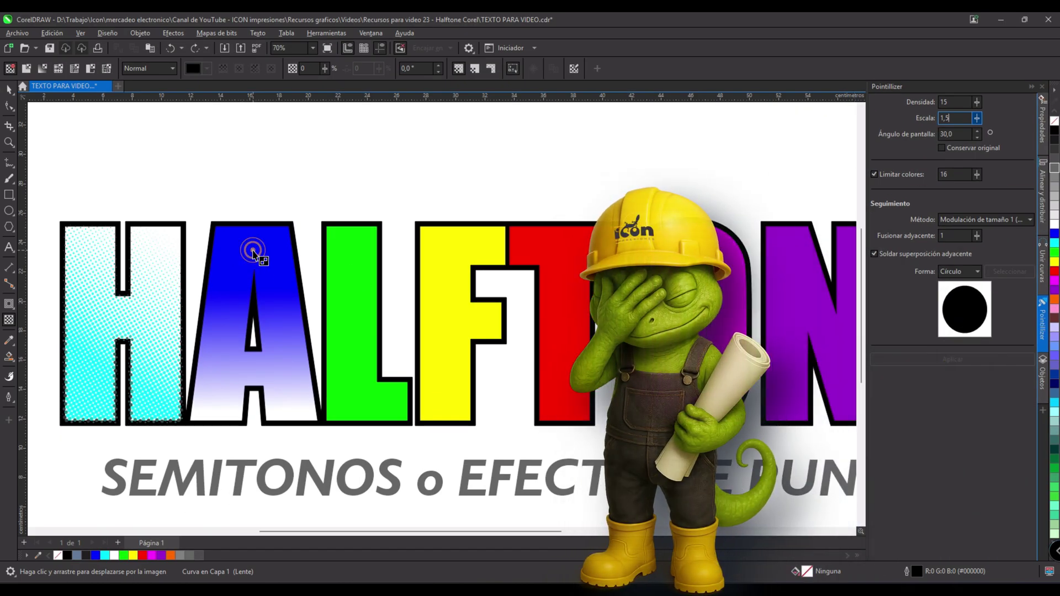
click(256, 243)
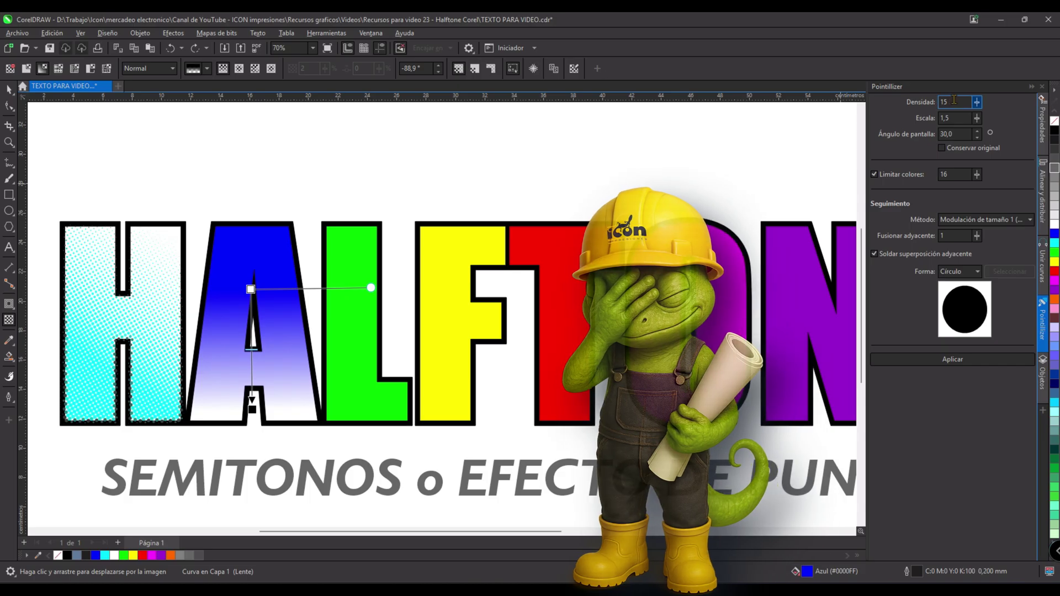
click(952, 359)
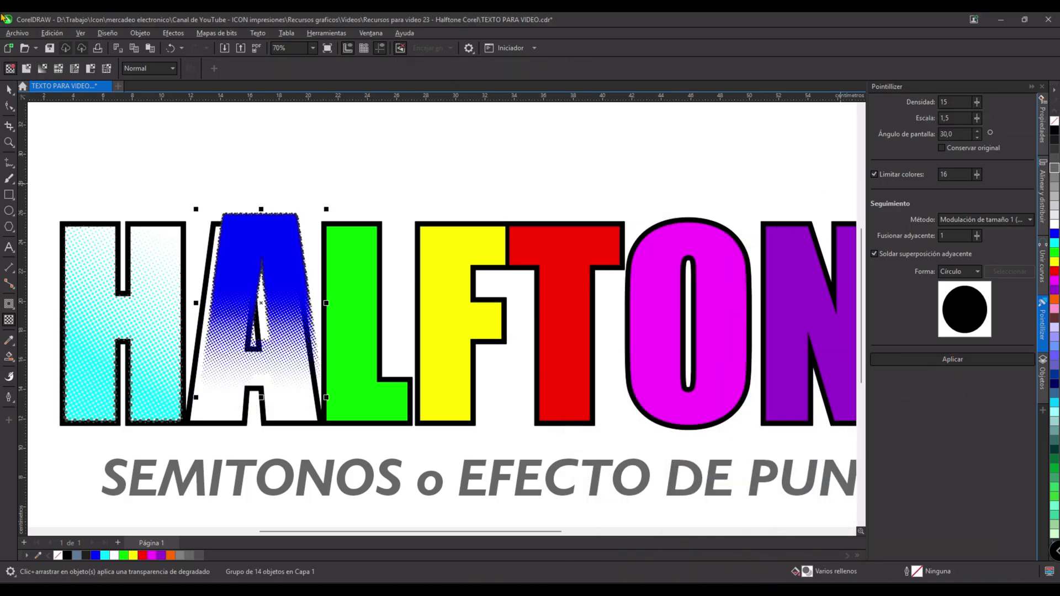
Examine the A's new dot pattern, comparing the solid upper area with the fading dots near its base.
scroll(244, 284, up, 4)
scroll(243, 284, down, 2)
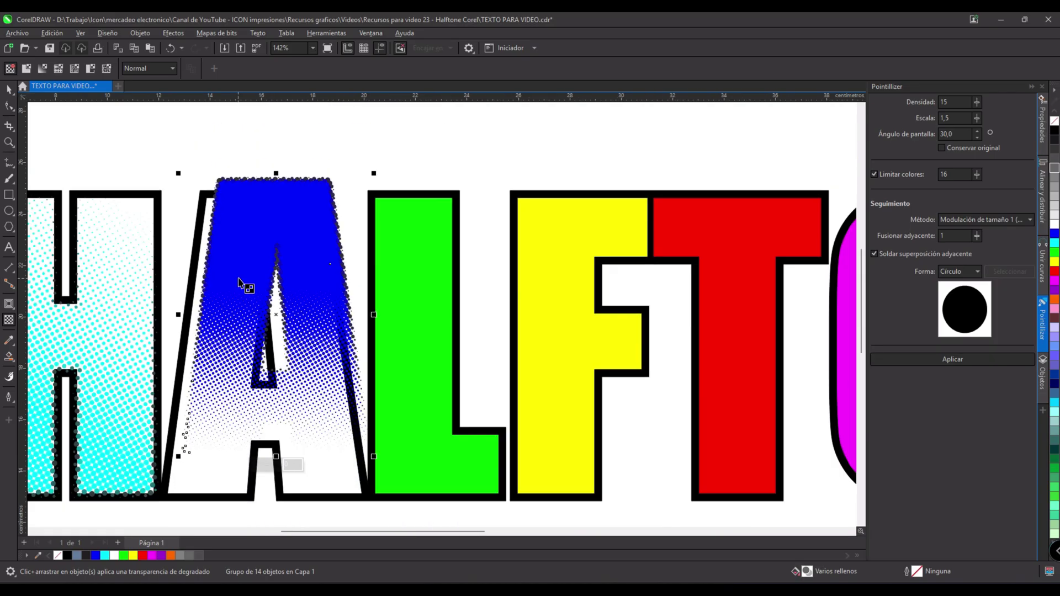
scroll(224, 367, up, 1)
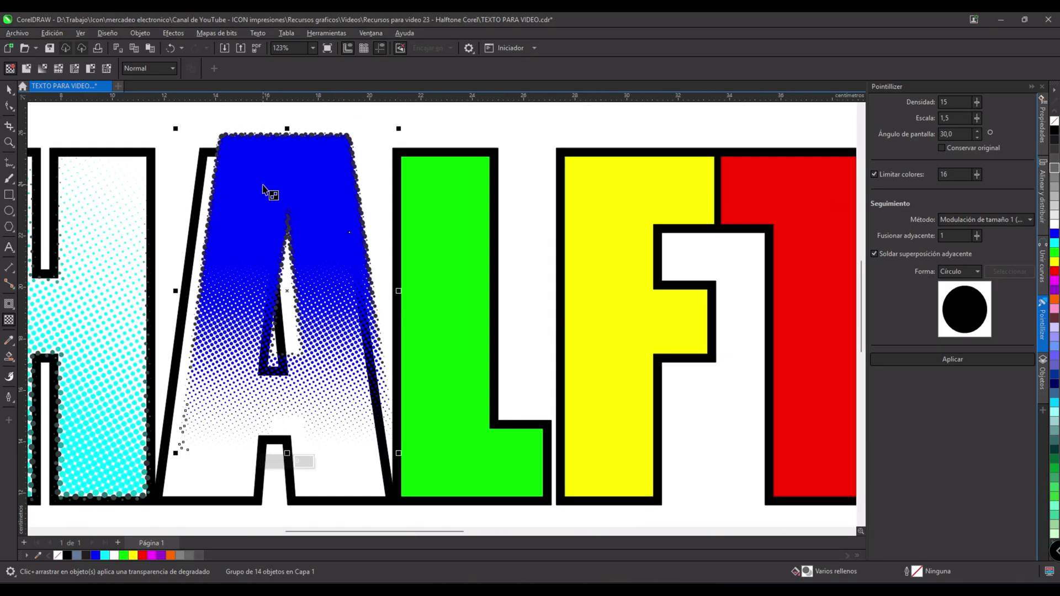
scroll(267, 191, up, 3)
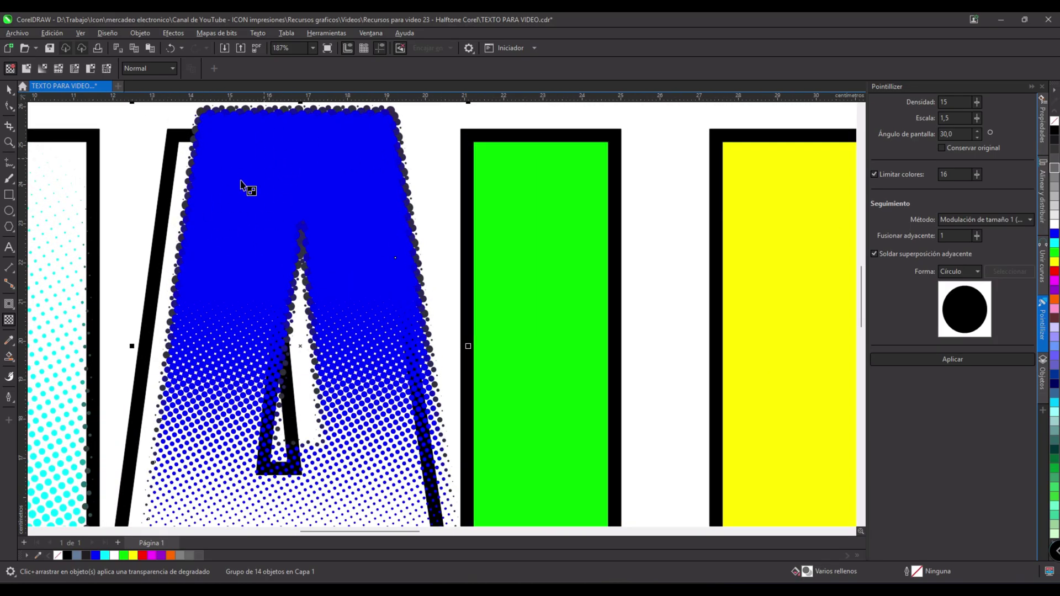
scroll(265, 184, up, 2)
scroll(265, 184, down, 3)
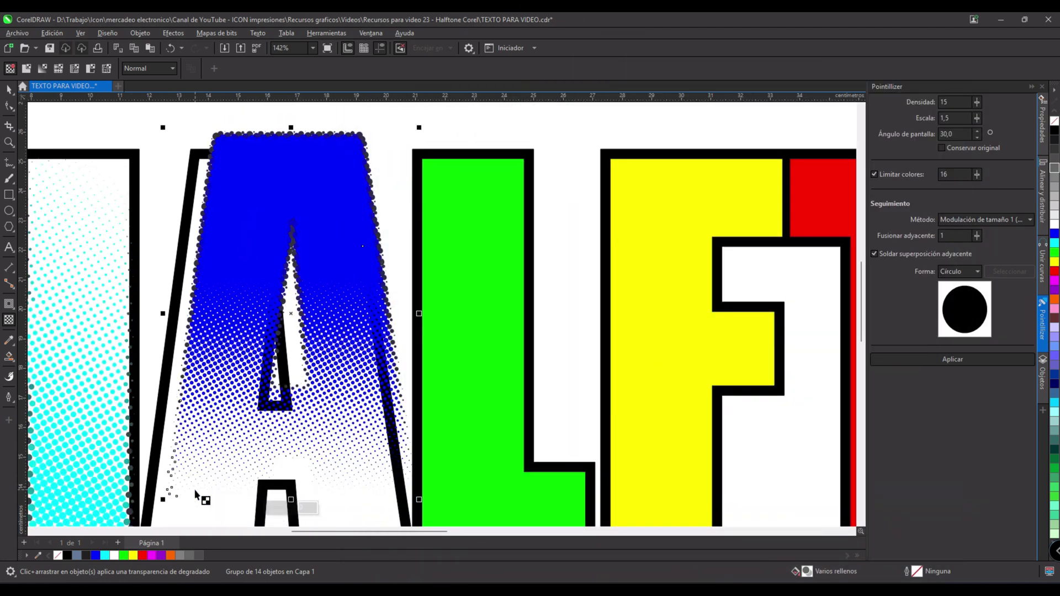
scroll(200, 454, up, 2)
scroll(228, 435, up, 1)
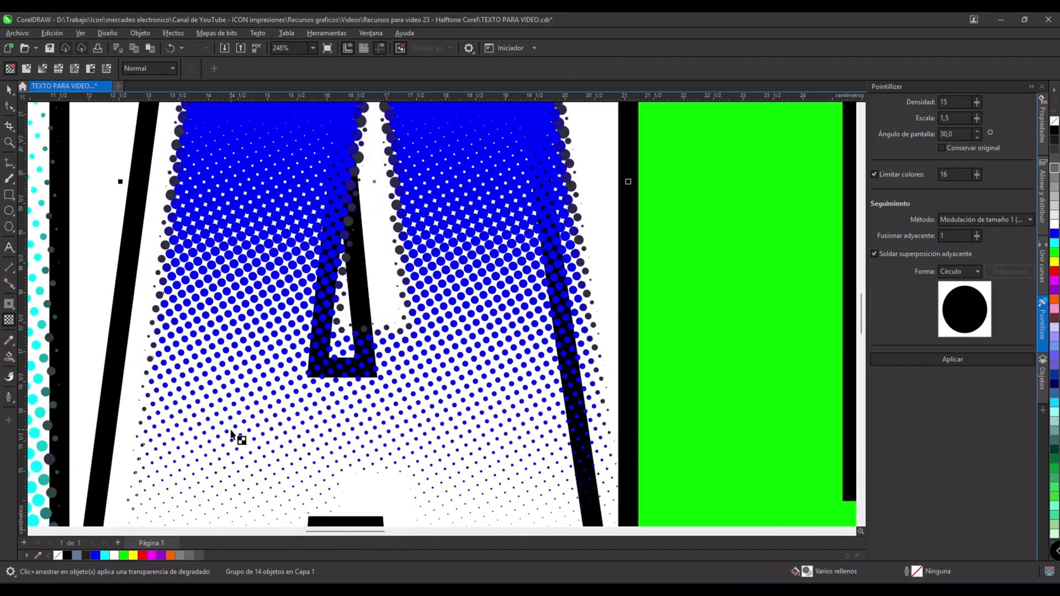
drag(231, 434, 233, 372)
scroll(232, 372, down, 3)
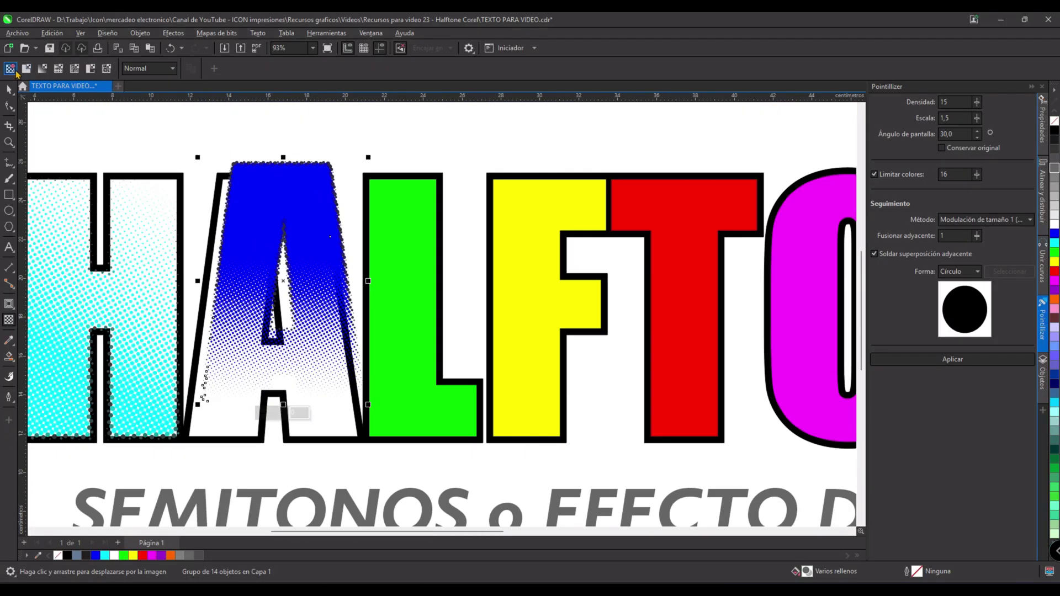
Undo the A's last Pointillizer effect and reapply it with a density of 5 and a scale of 2.
click(170, 49)
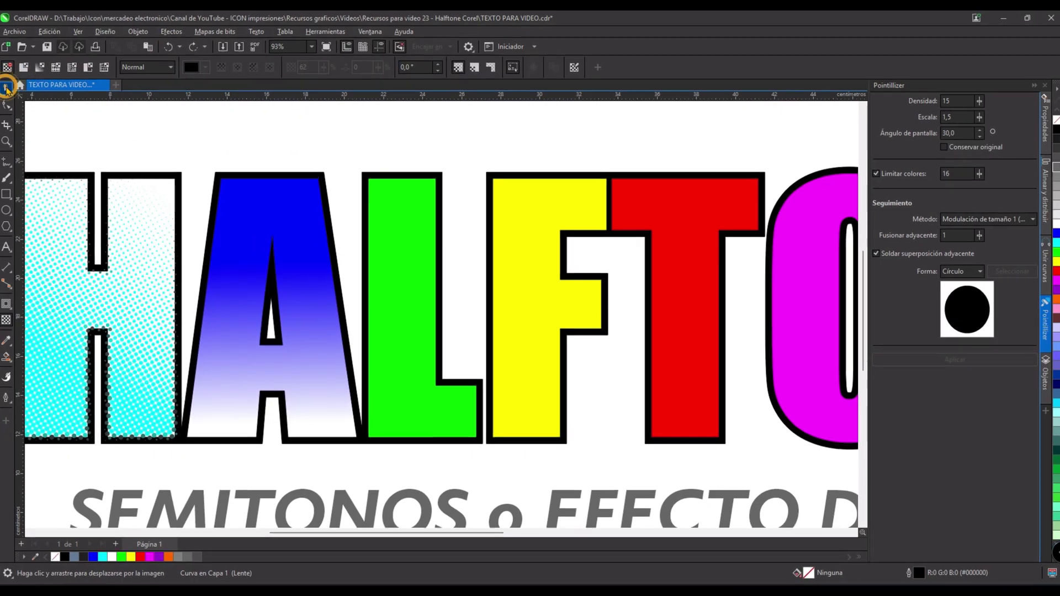
click(245, 190)
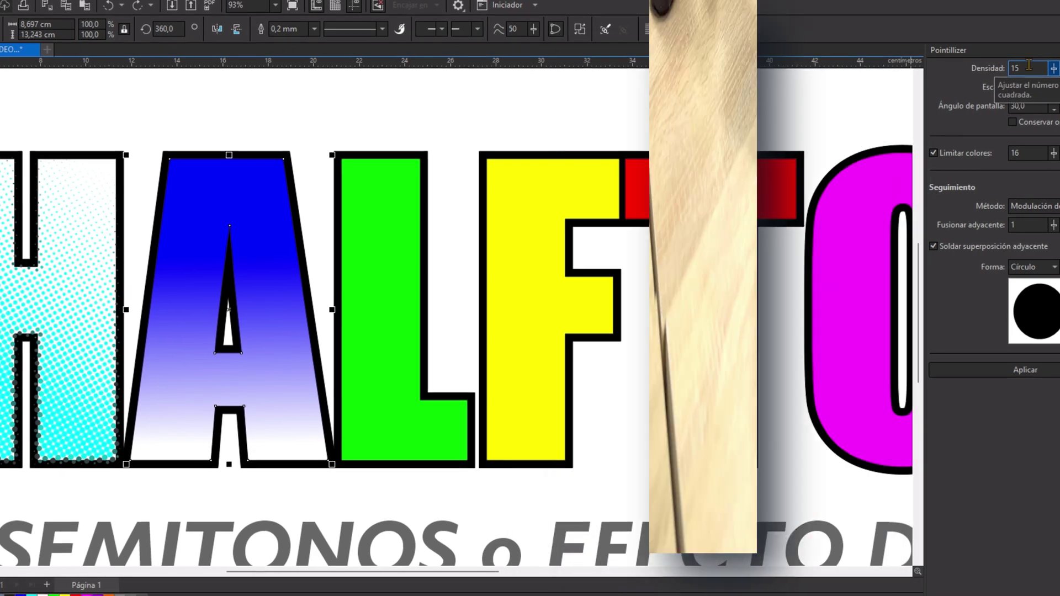
click(1027, 84)
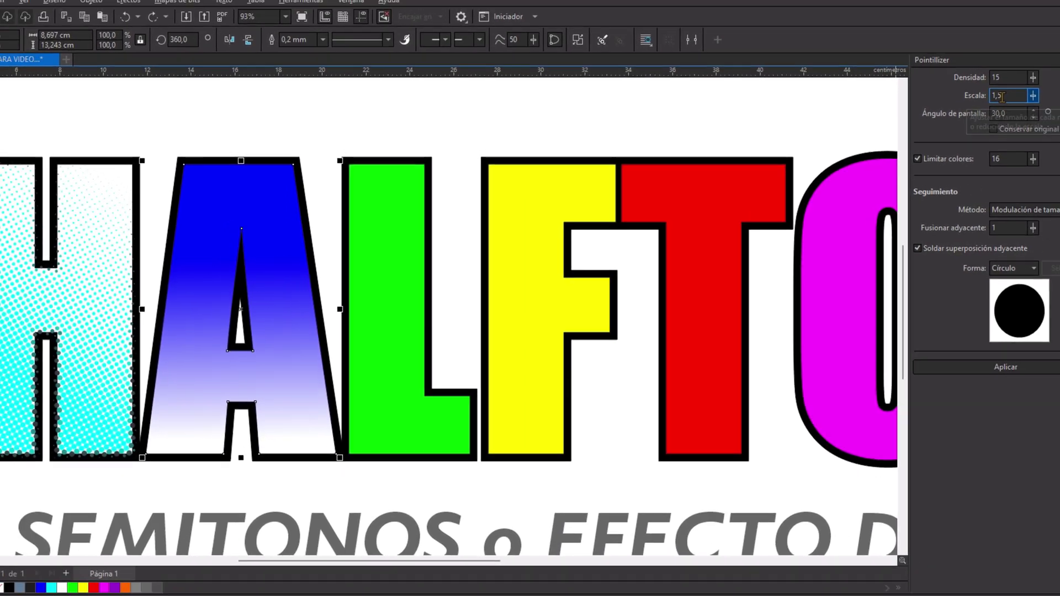
click(1030, 99)
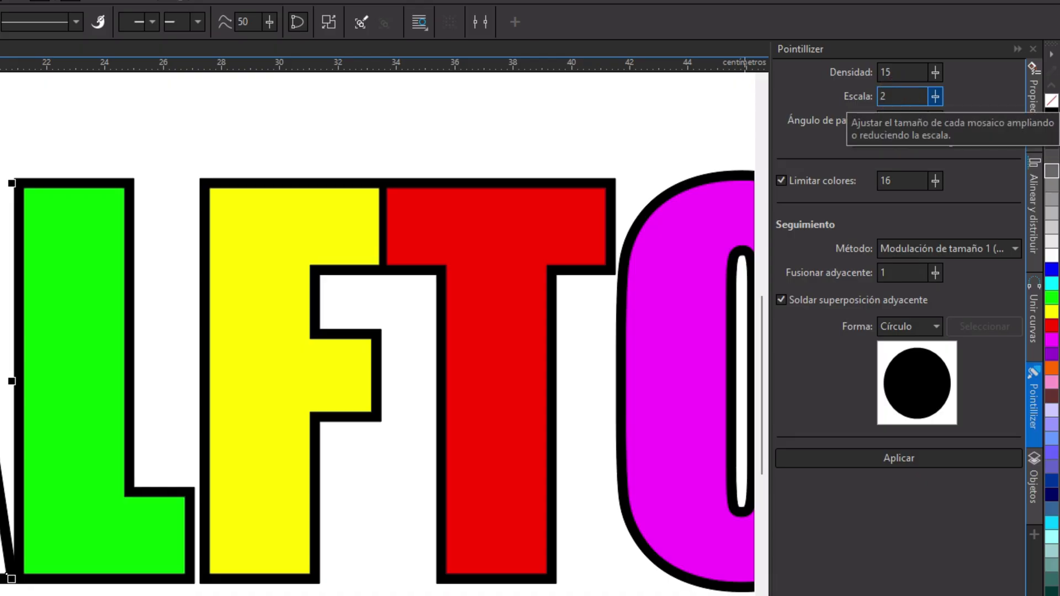
double_click(895, 73)
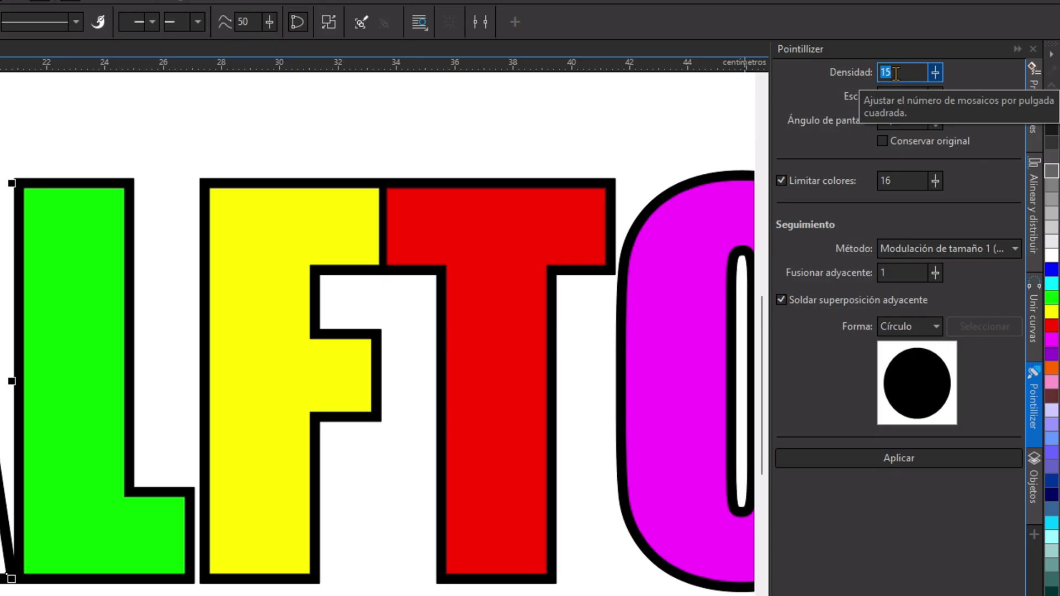
text(5)
click(887, 457)
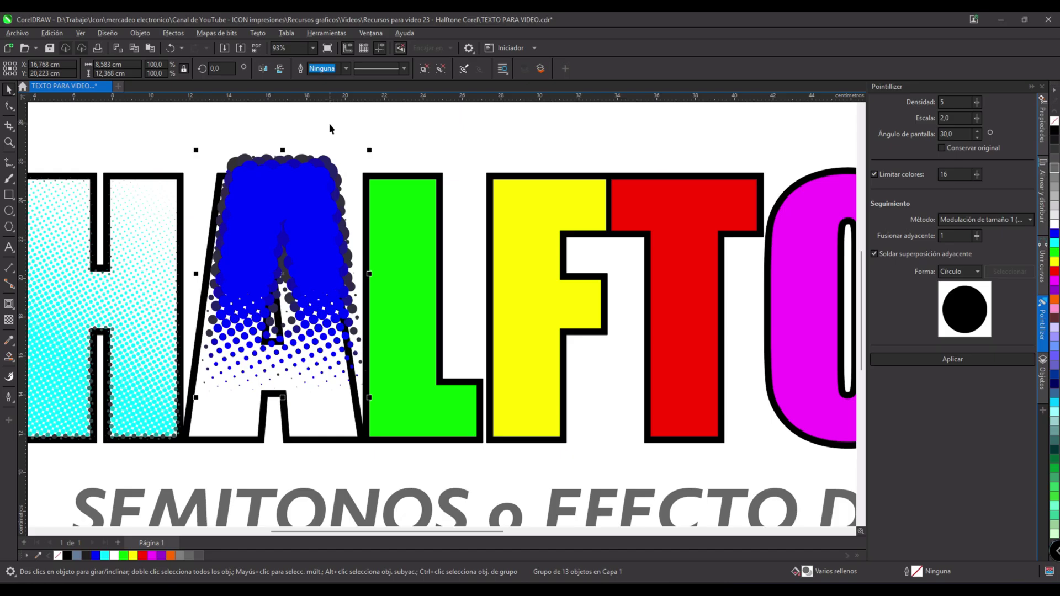
click(329, 128)
Apply a uniform transparency of 50 to the green L.
click(402, 216)
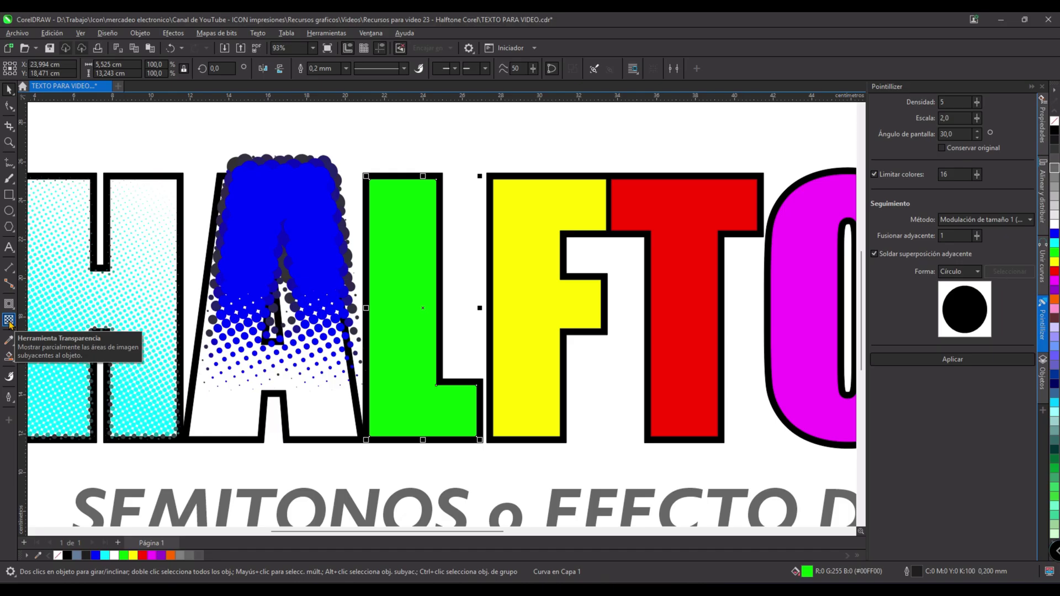
click(8, 320)
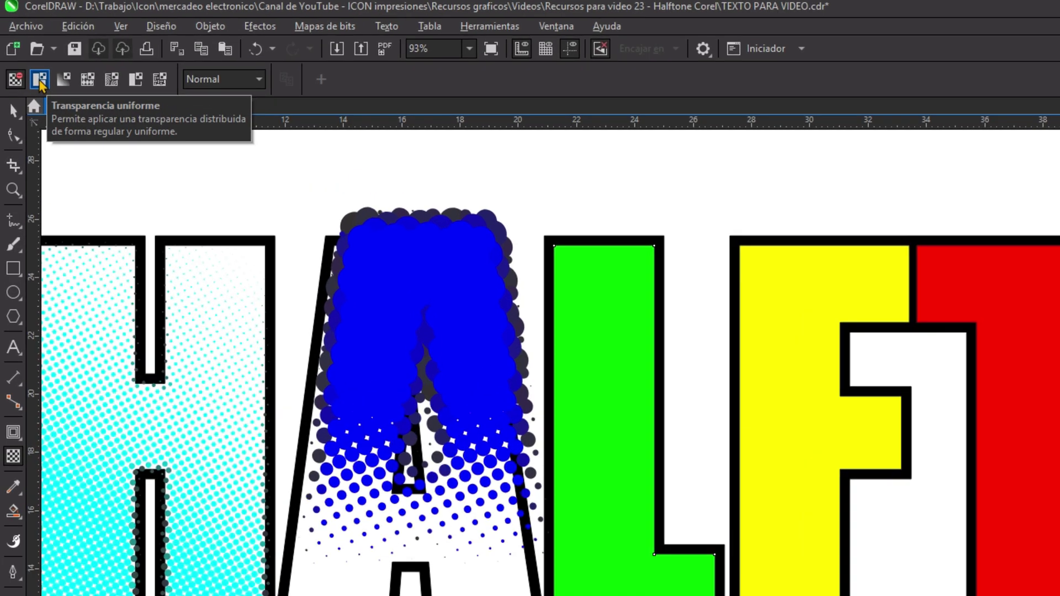
click(39, 80)
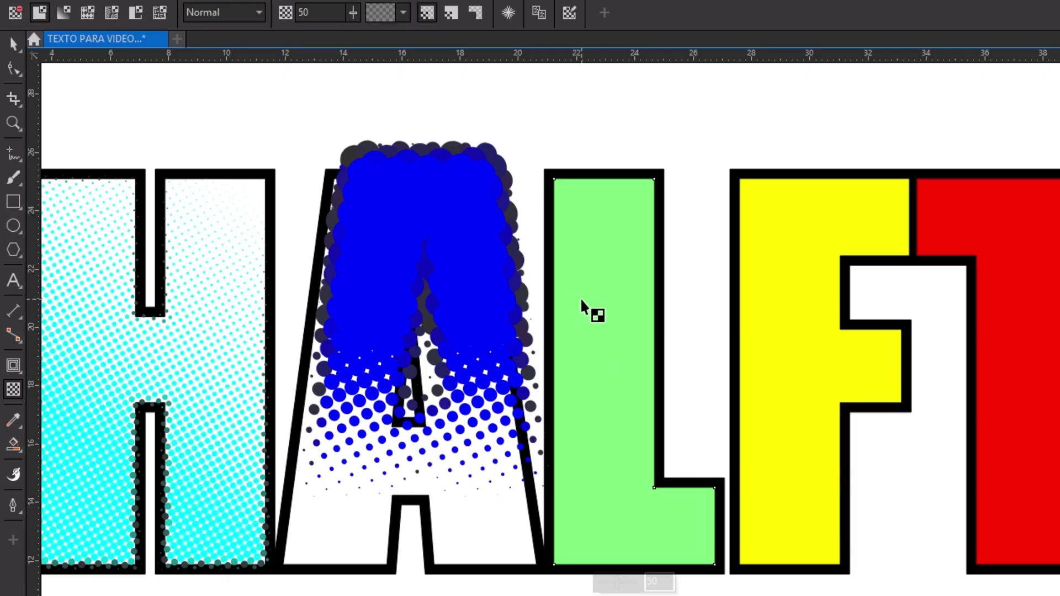
click(13, 43)
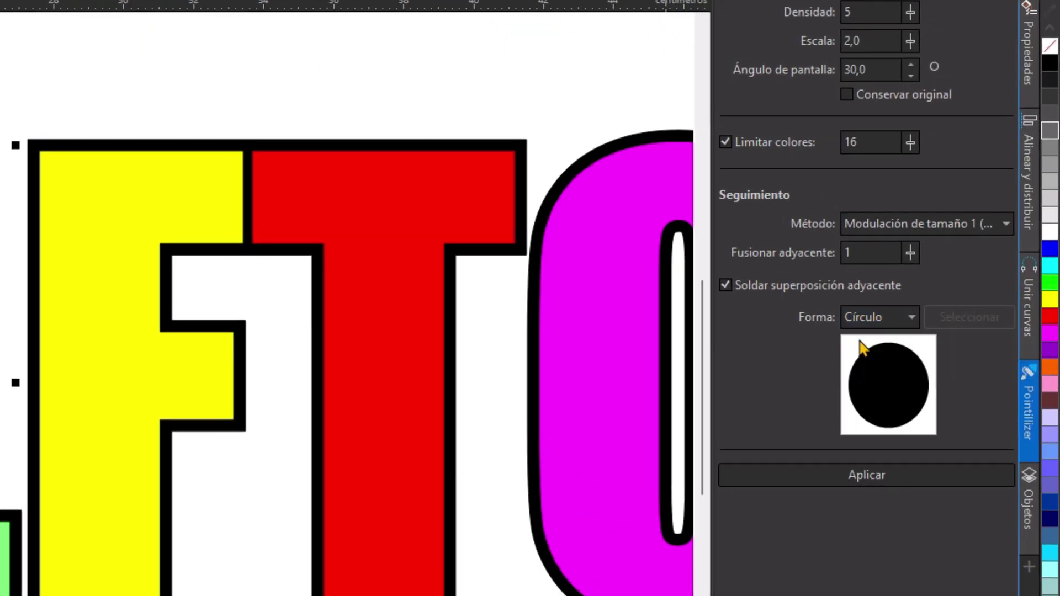
Apply the Pointillizer to the L with square shapes (Cuadrado), a screen angle of 45 and a scale of 1, and inspect the pattern.
click(911, 318)
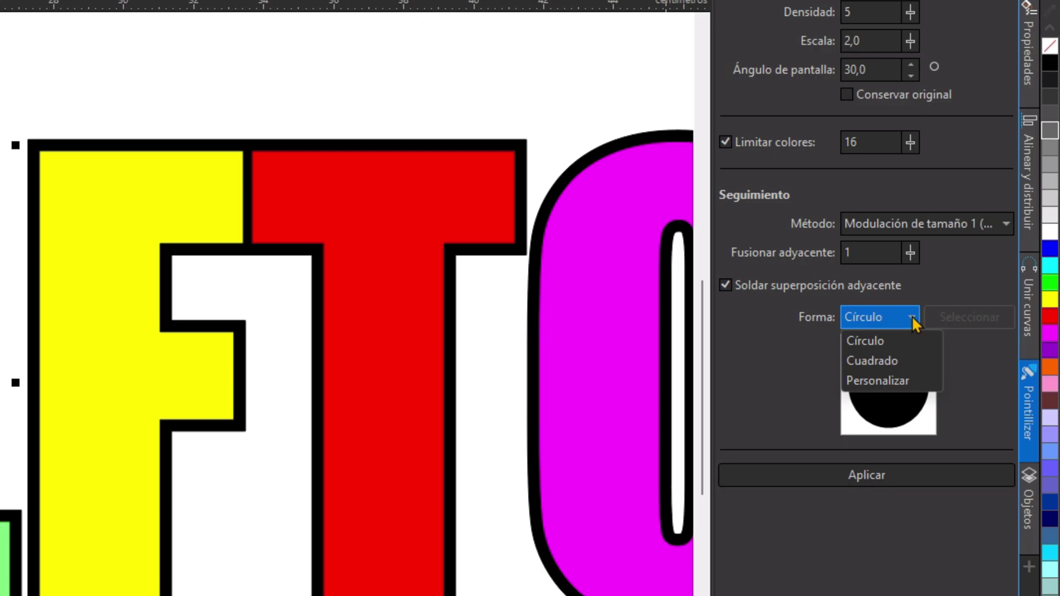
click(882, 360)
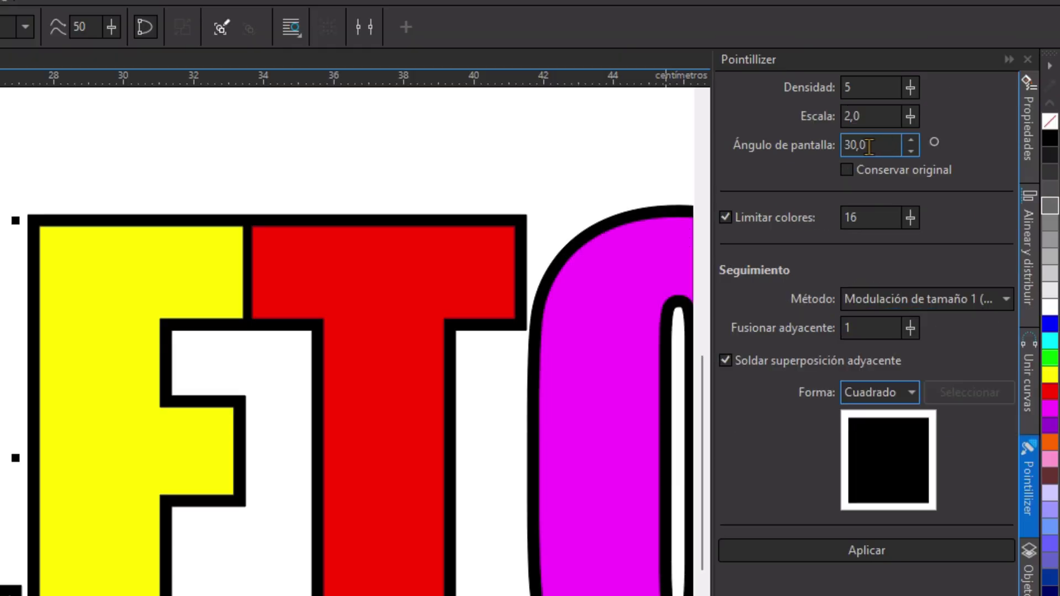
double_click(870, 145)
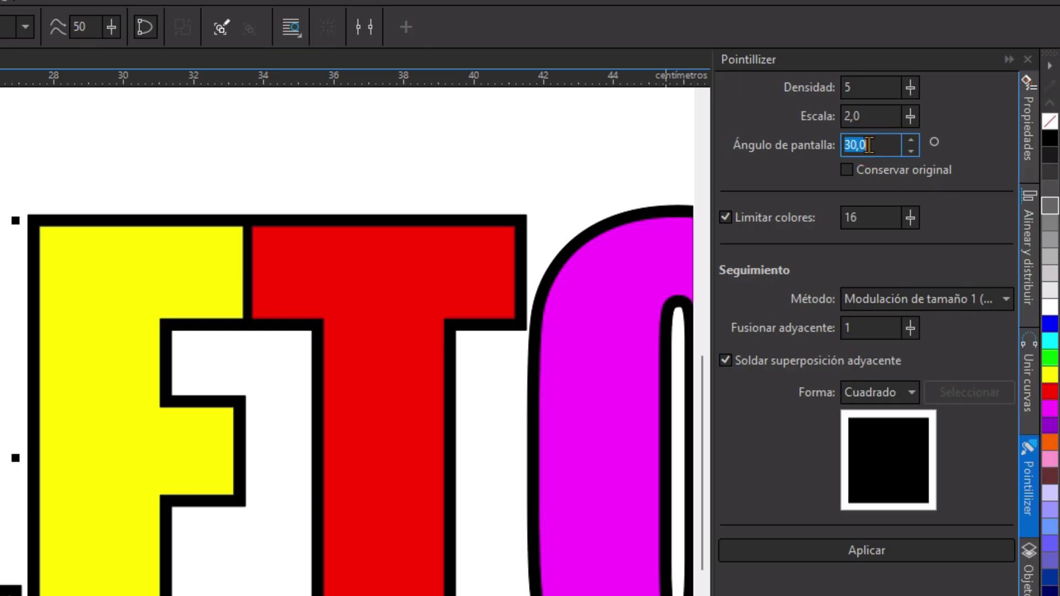
text(45)
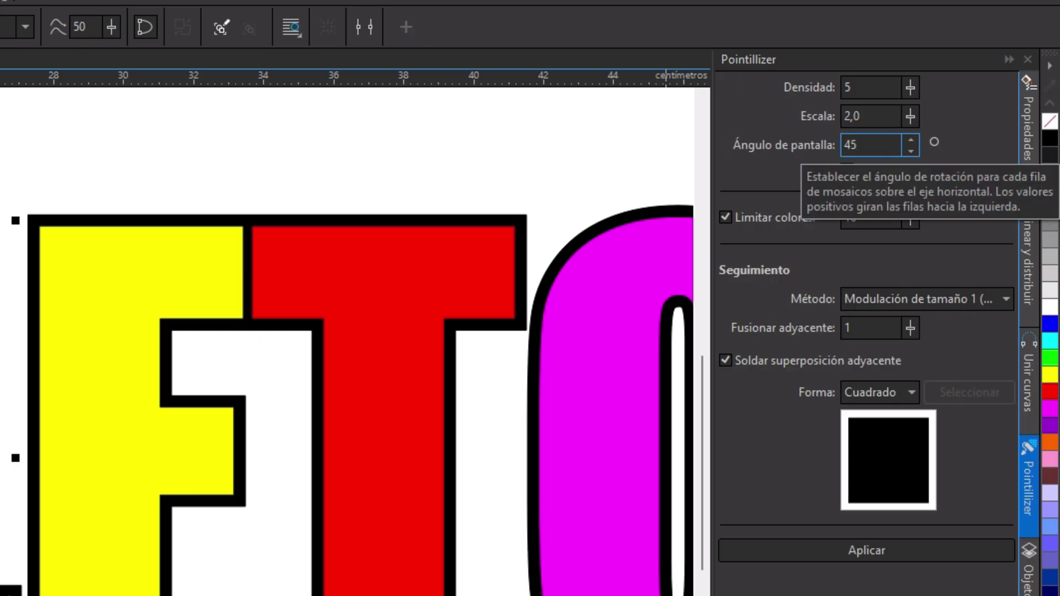
click(864, 116)
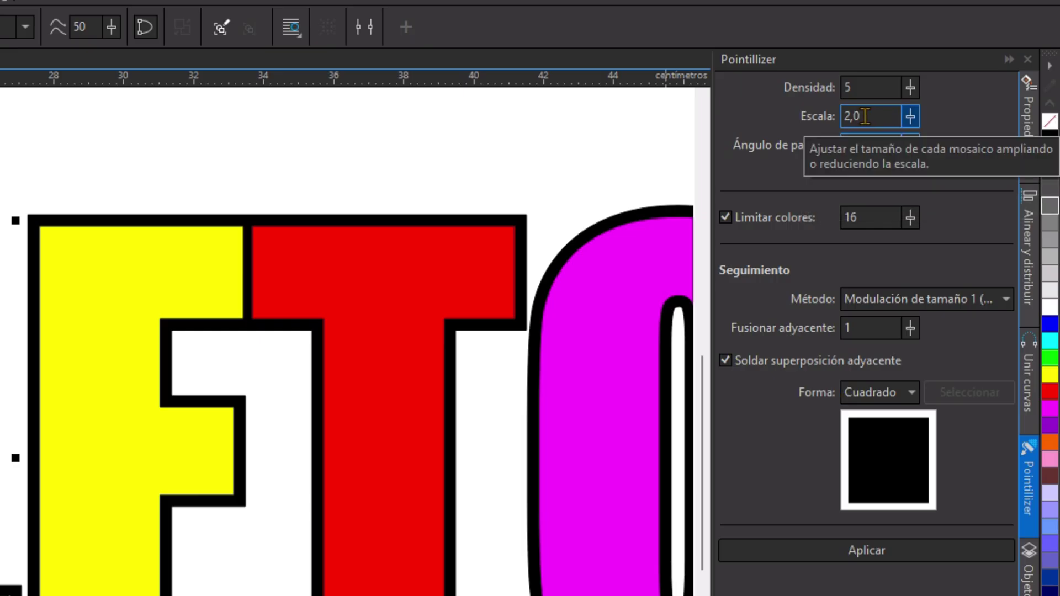
double_click(864, 115)
text(1)
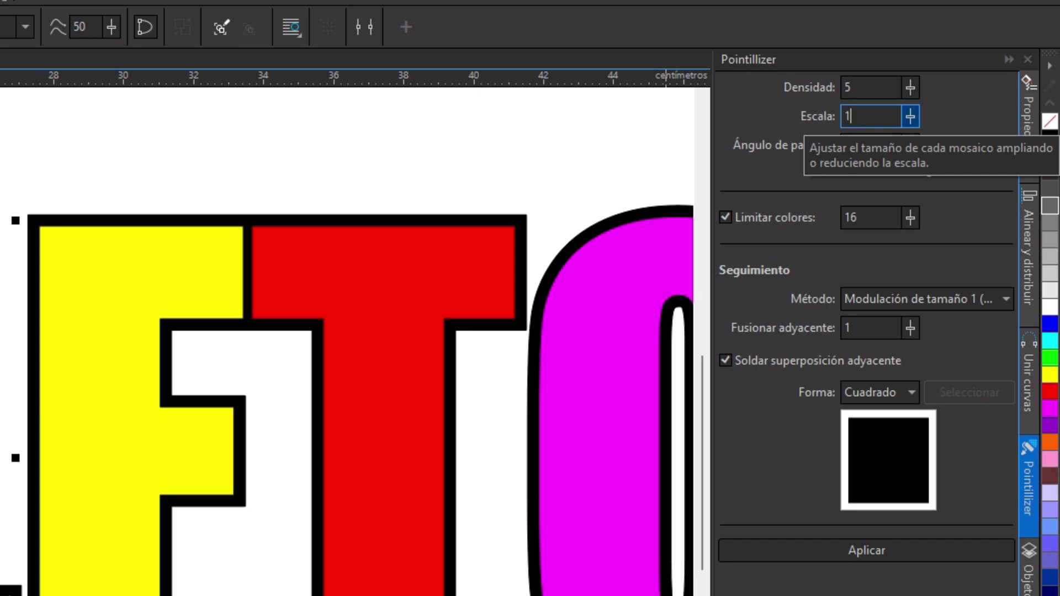
click(876, 549)
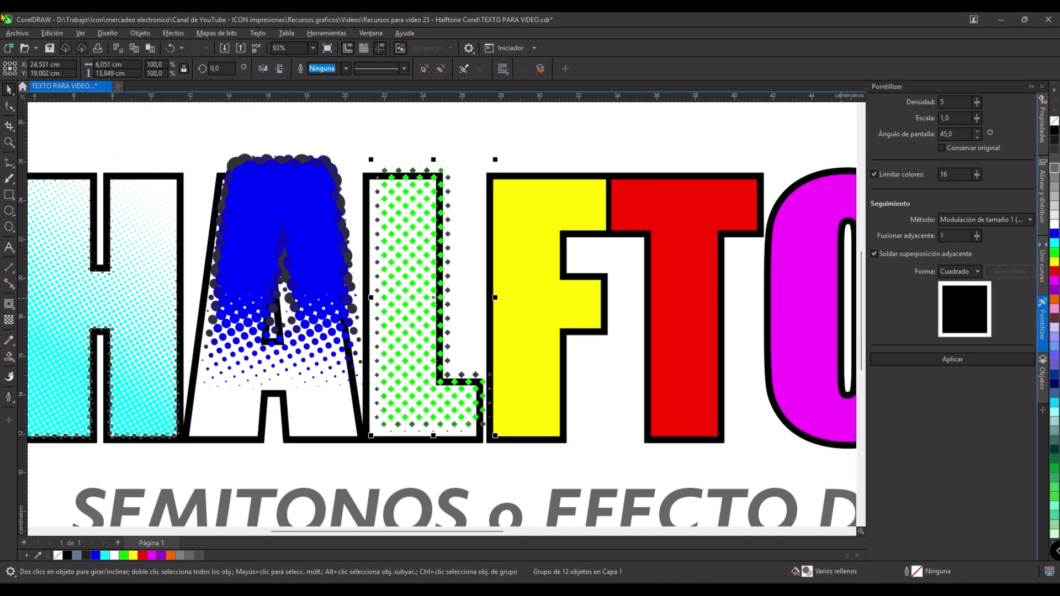
scroll(419, 274, up, 3)
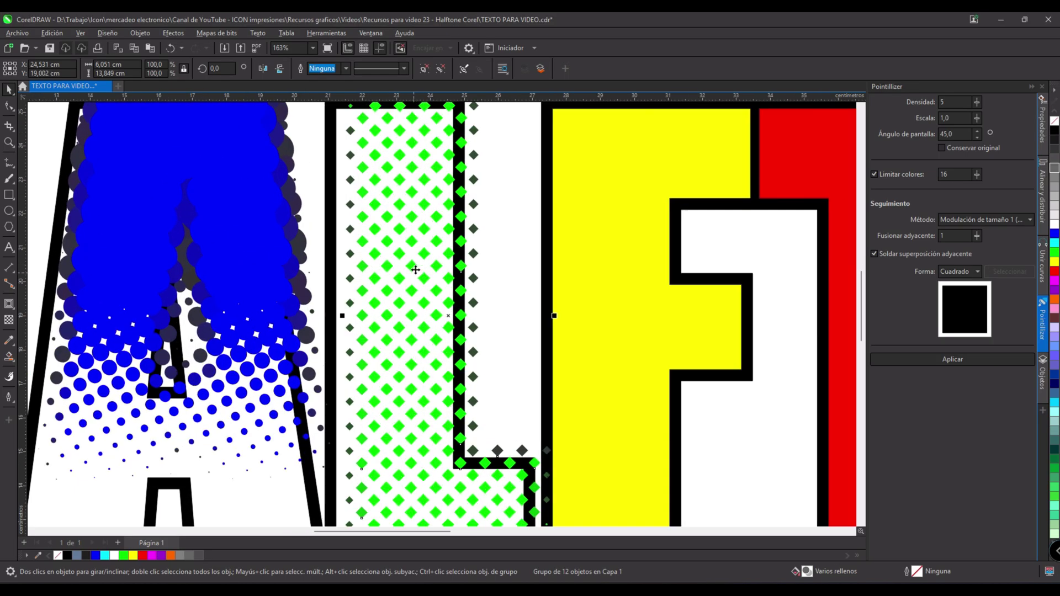
scroll(423, 223, down, 2)
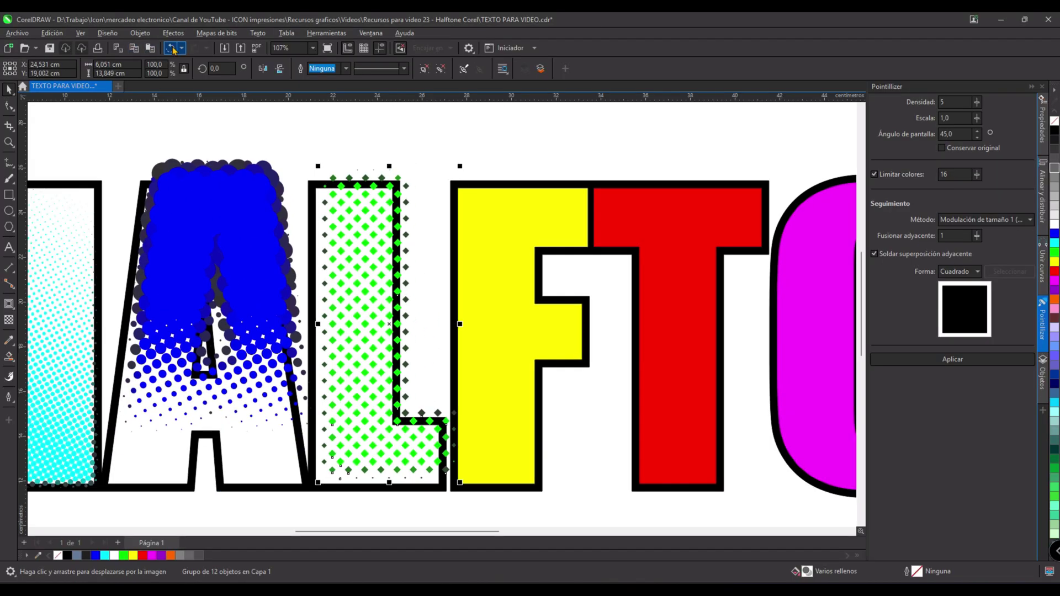
Undo the L's Pointillizer effect, reapply it with a scale of 1.5, and check the squares up close.
click(171, 48)
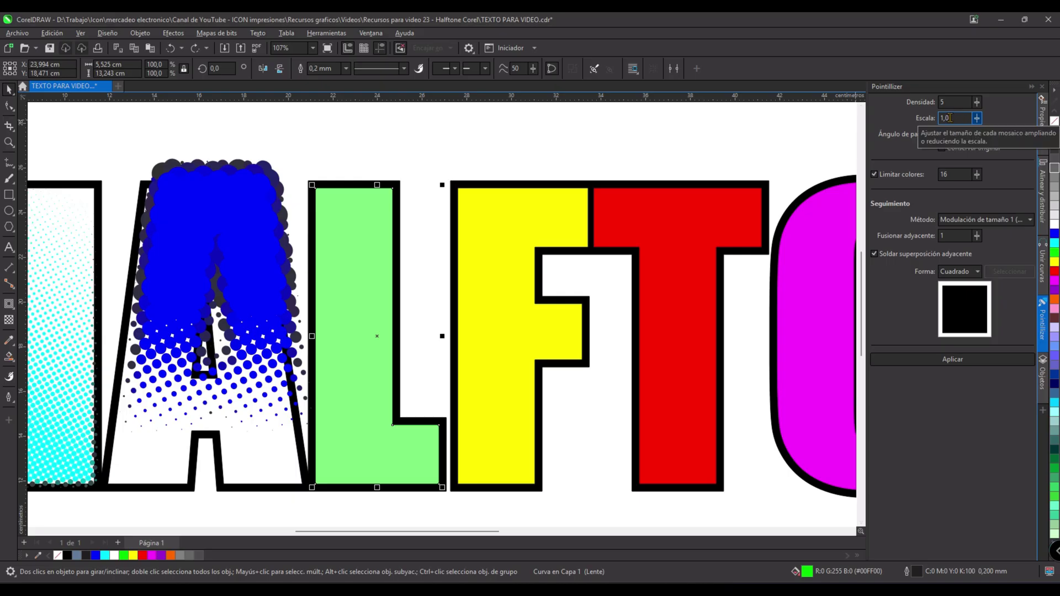
double_click(950, 118)
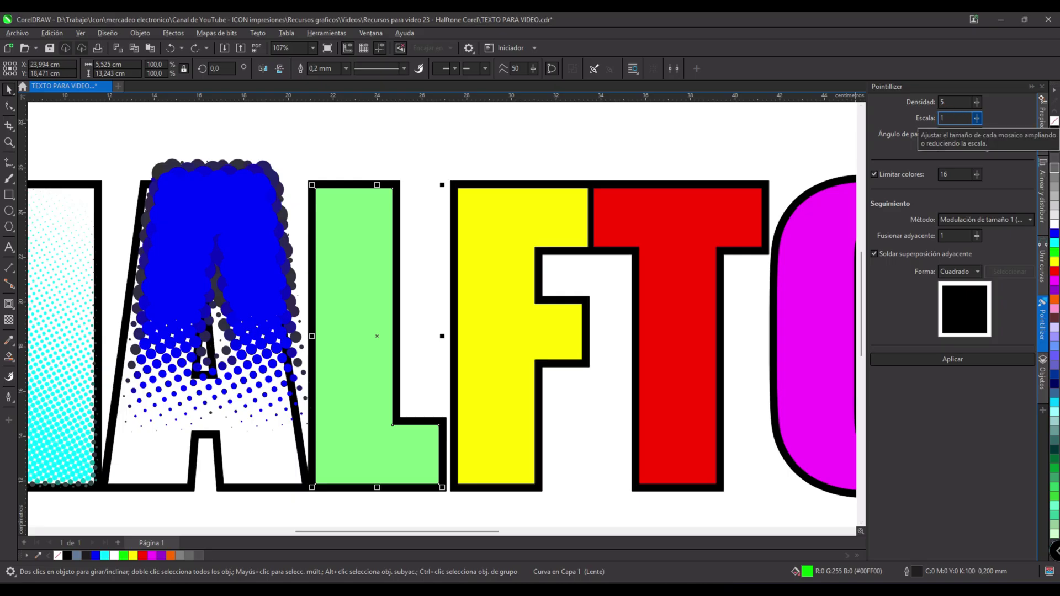
click(951, 360)
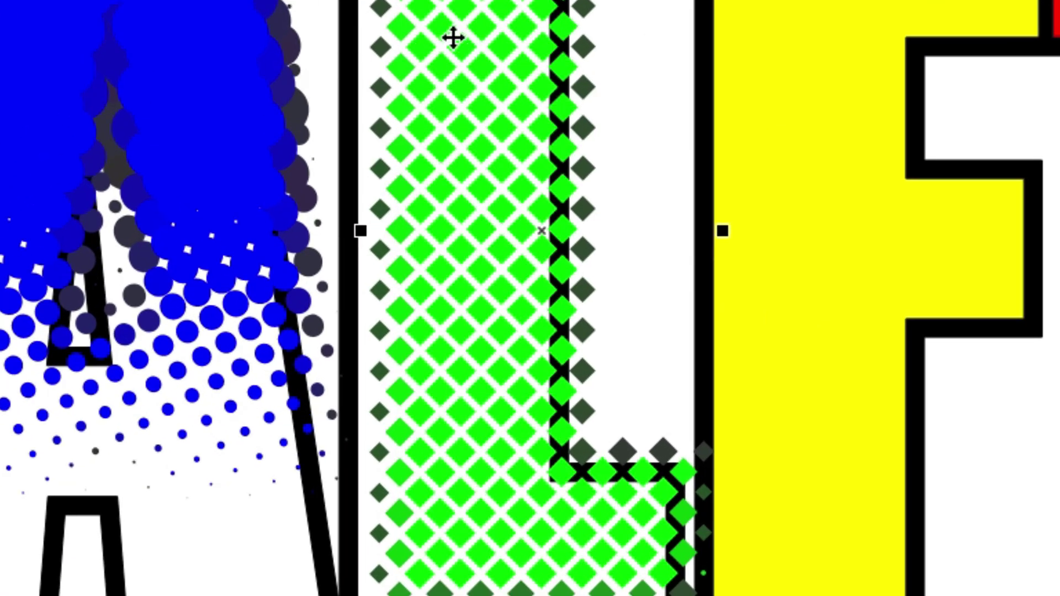
scroll(452, 35, up, 2)
scroll(444, 20, down, 2)
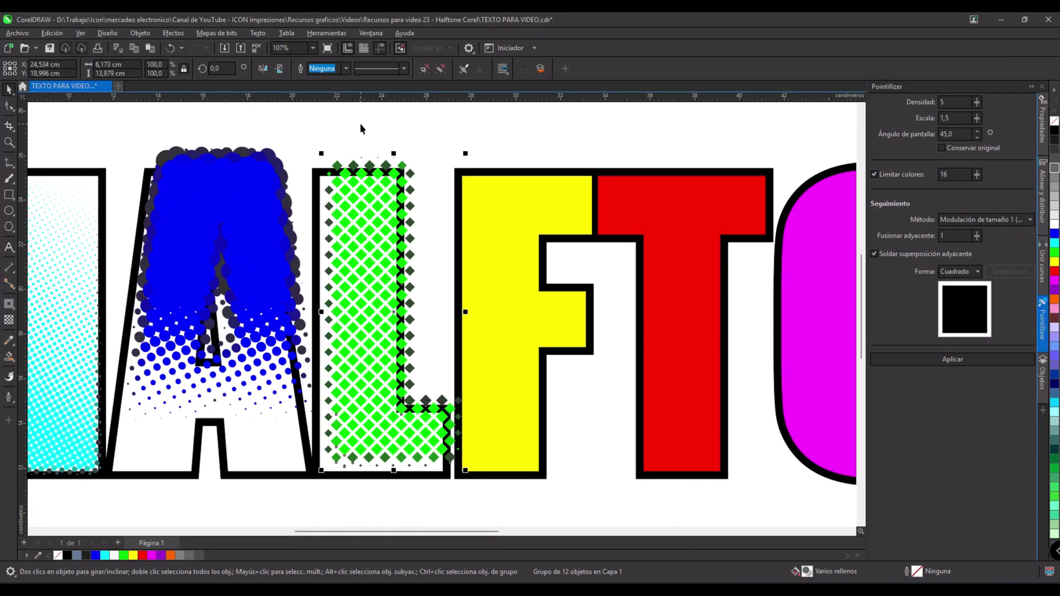
Undo the L's effect, reapply the Pointillizer with a screen angle of 30, and examine the rotated squares.
click(172, 48)
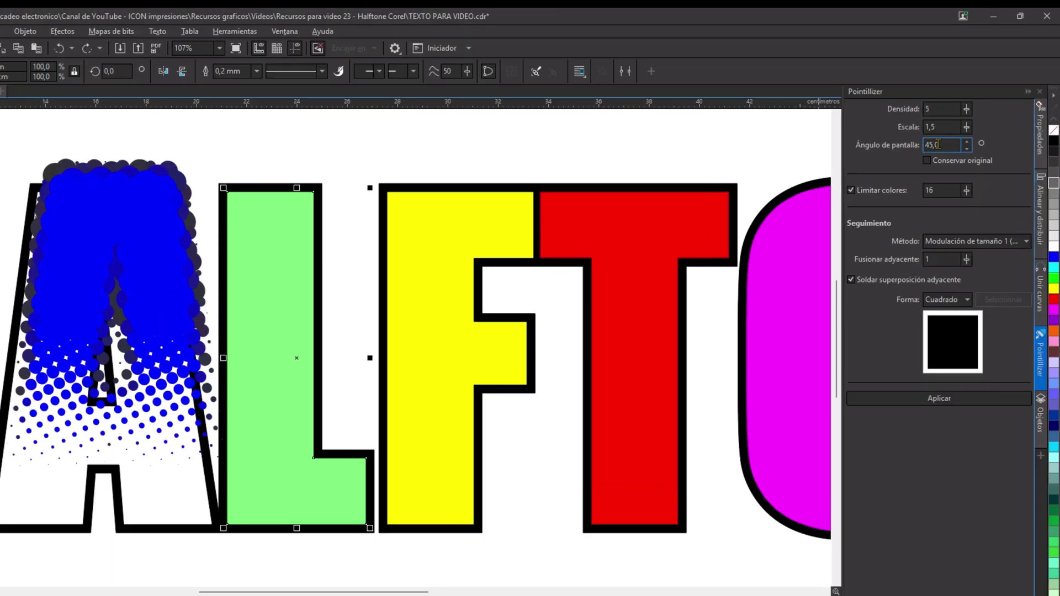
click(951, 134)
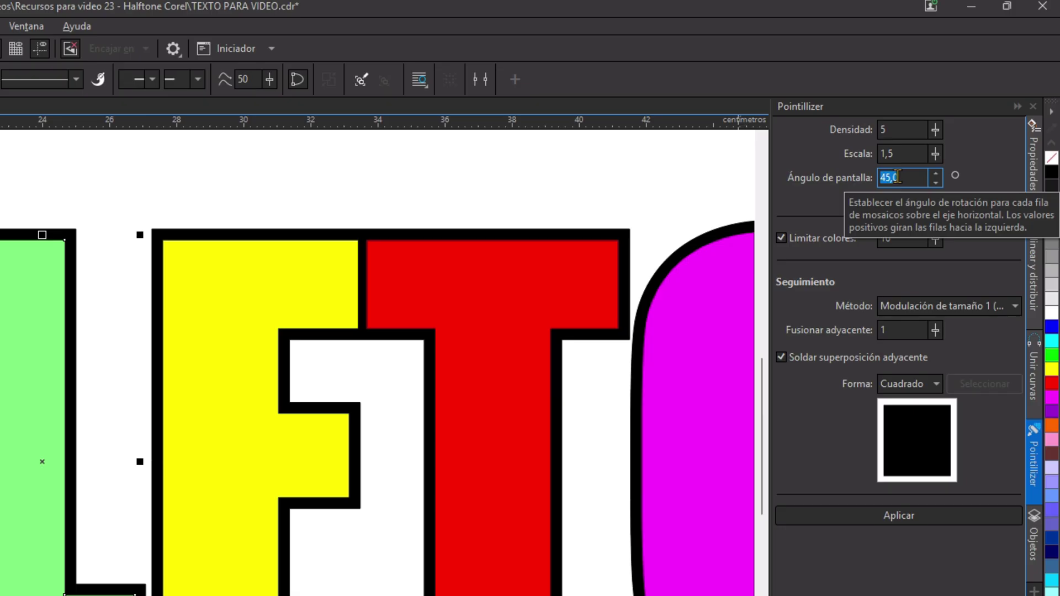
text(30)
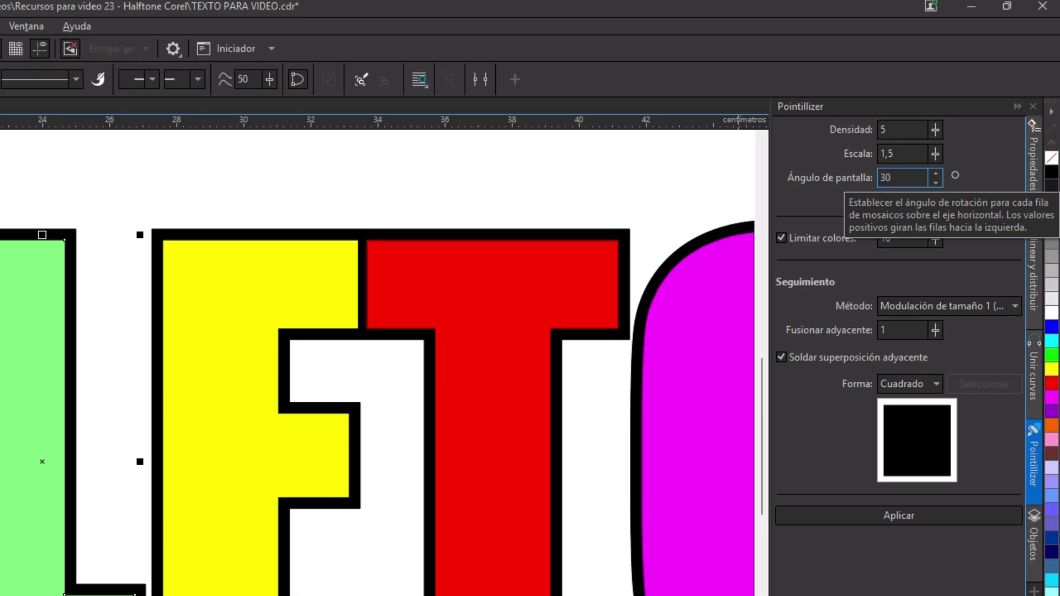
click(898, 518)
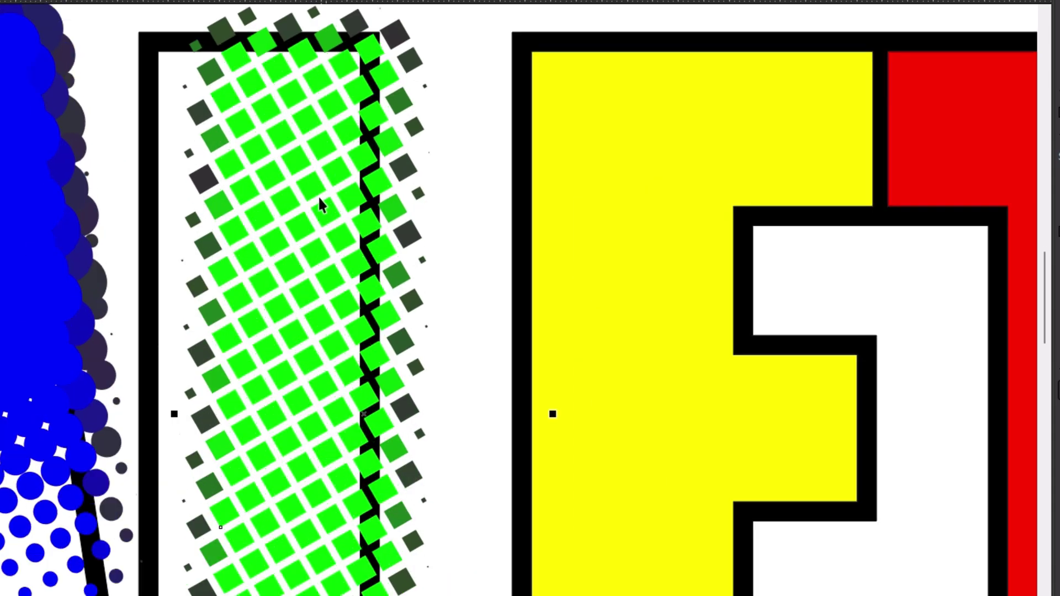
scroll(326, 193, up, 2)
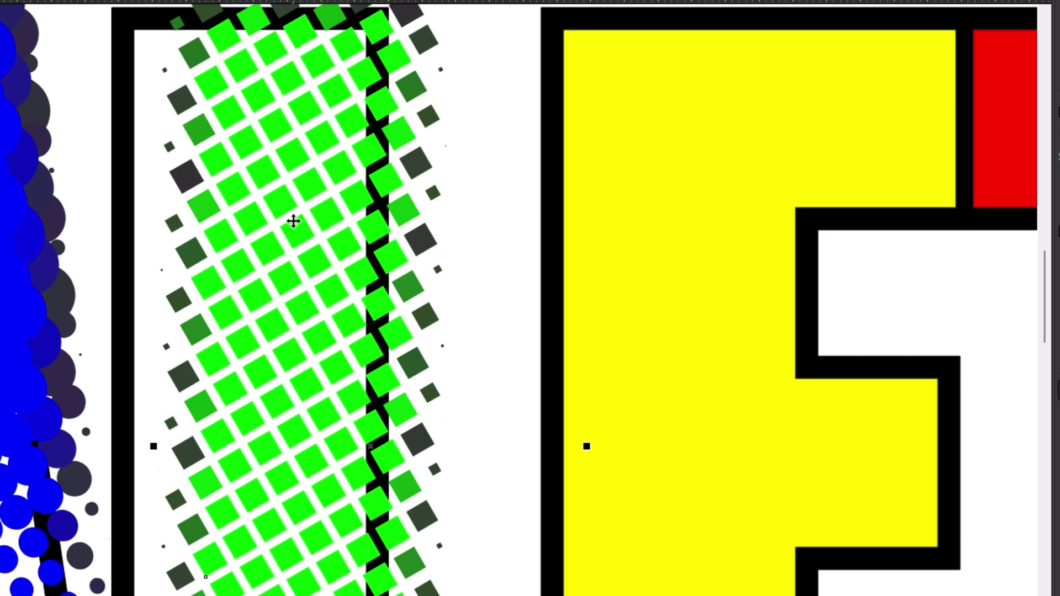
scroll(291, 221, down, 2)
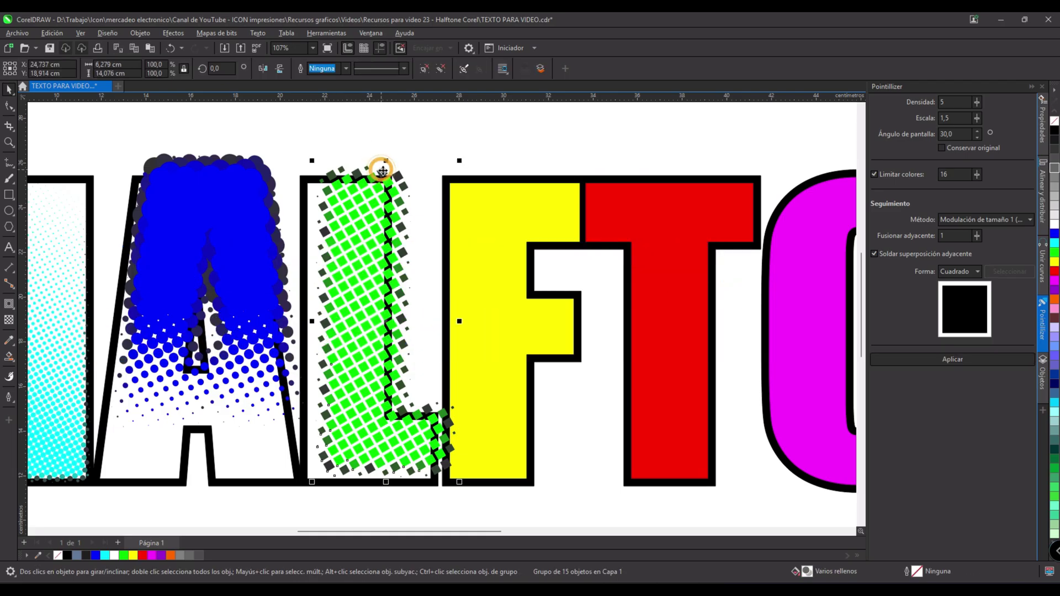
Shift the L's square pattern slightly left so it sits inside the letter's black outline, and deselect it.
drag(378, 170, 364, 173)
click(431, 298)
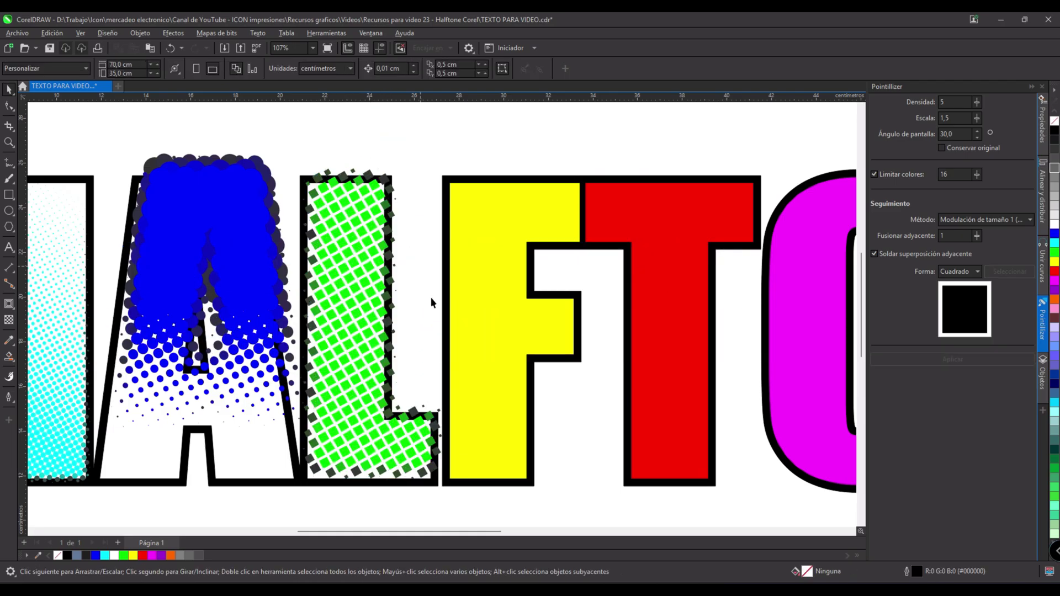
Recolor the topmost yellow F shape with the orange fill #FF6600.
scroll(407, 297, down, 2)
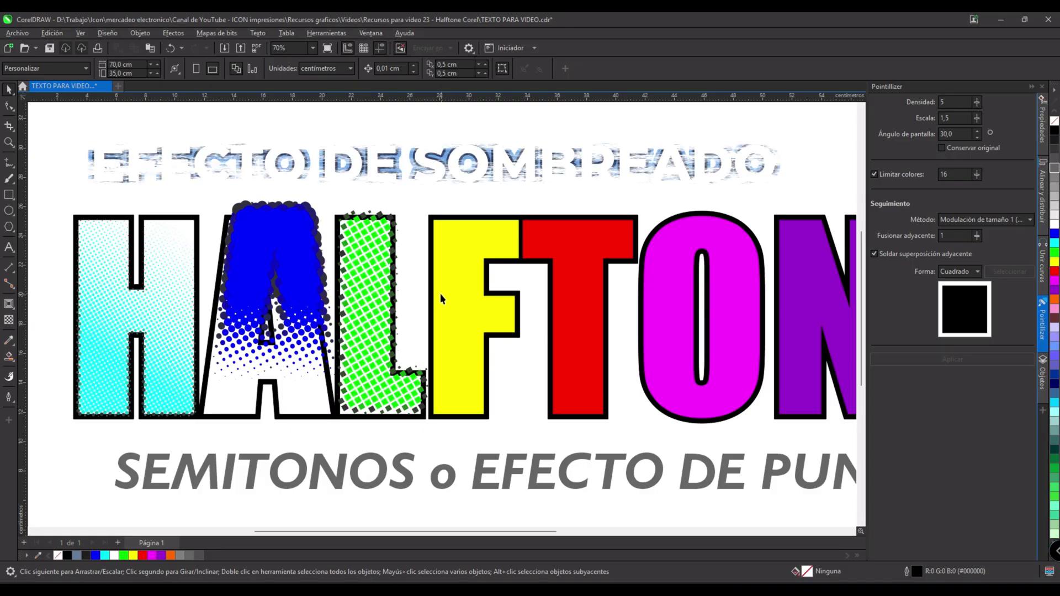
scroll(440, 293, right, 2)
click(366, 256)
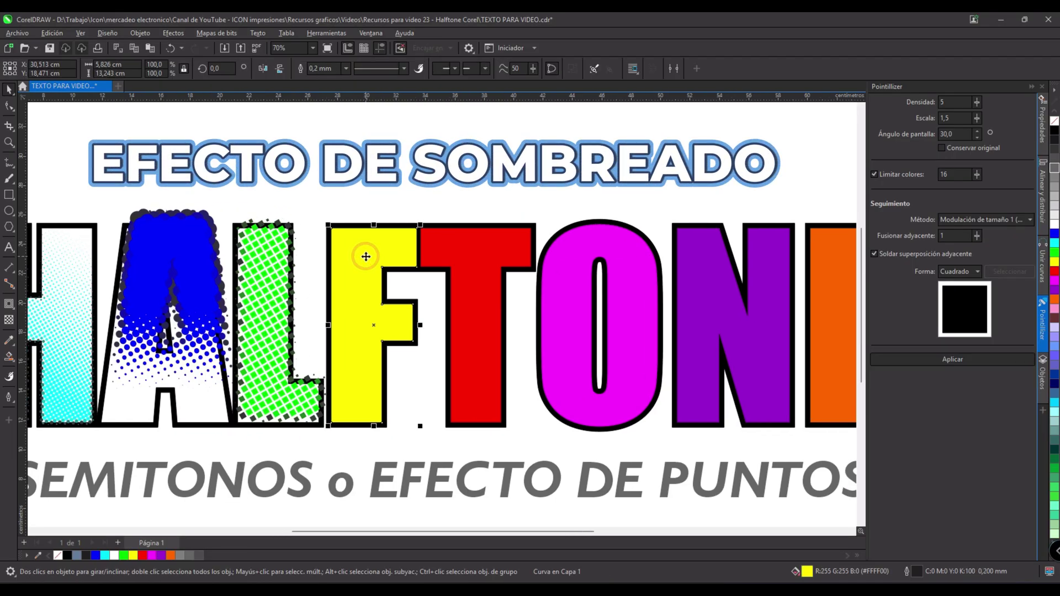
click(403, 185)
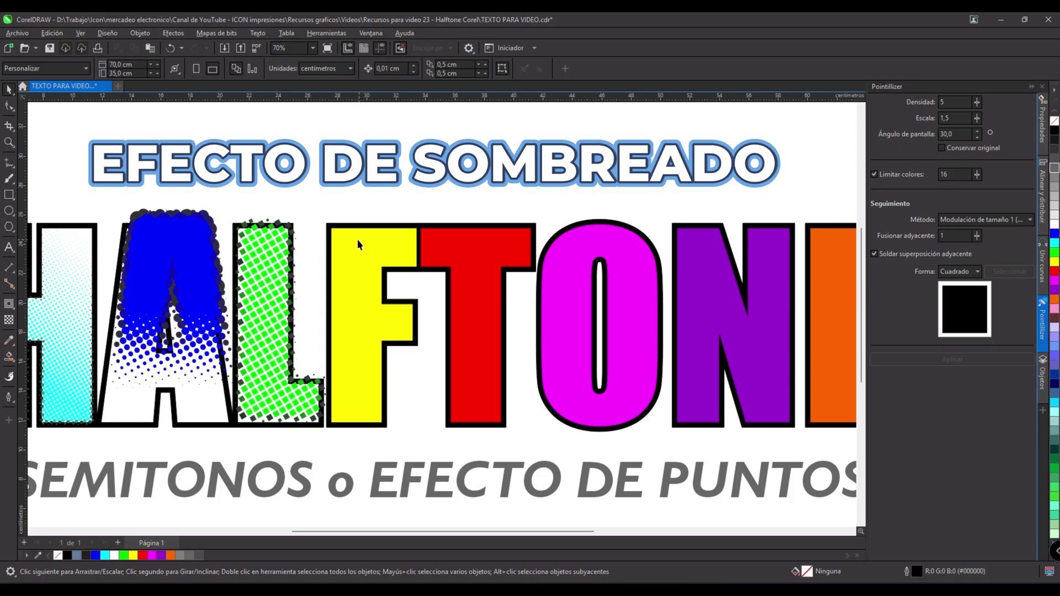
scroll(252, 254, down, 1)
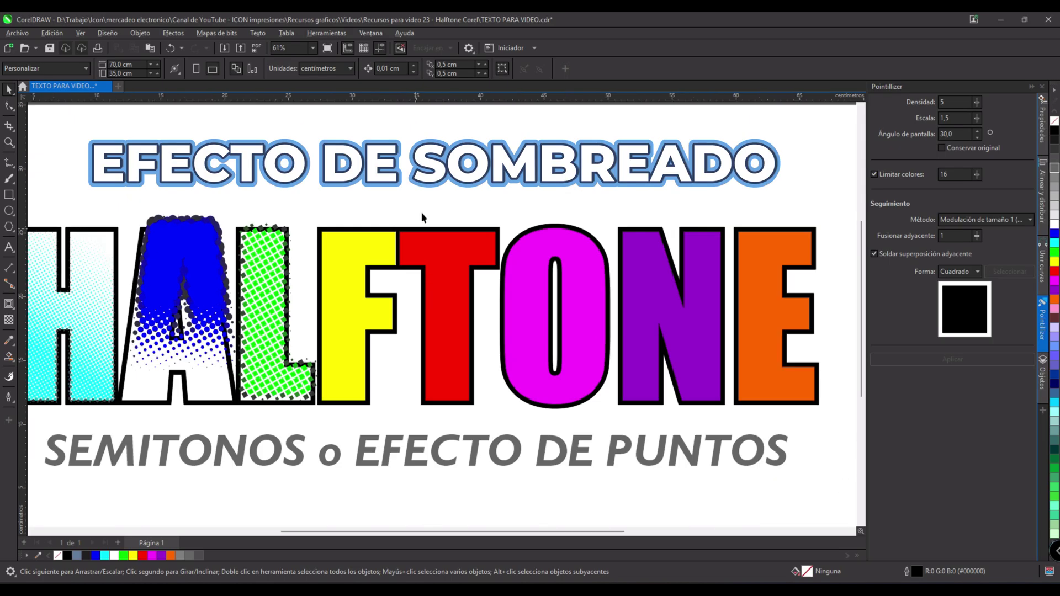
click(350, 250)
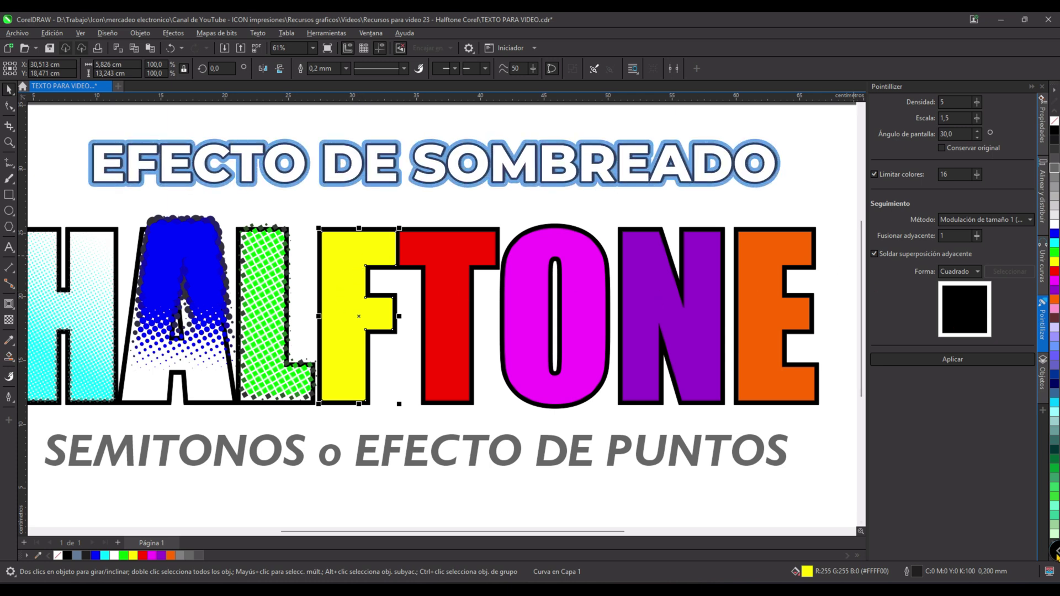
click(1054, 298)
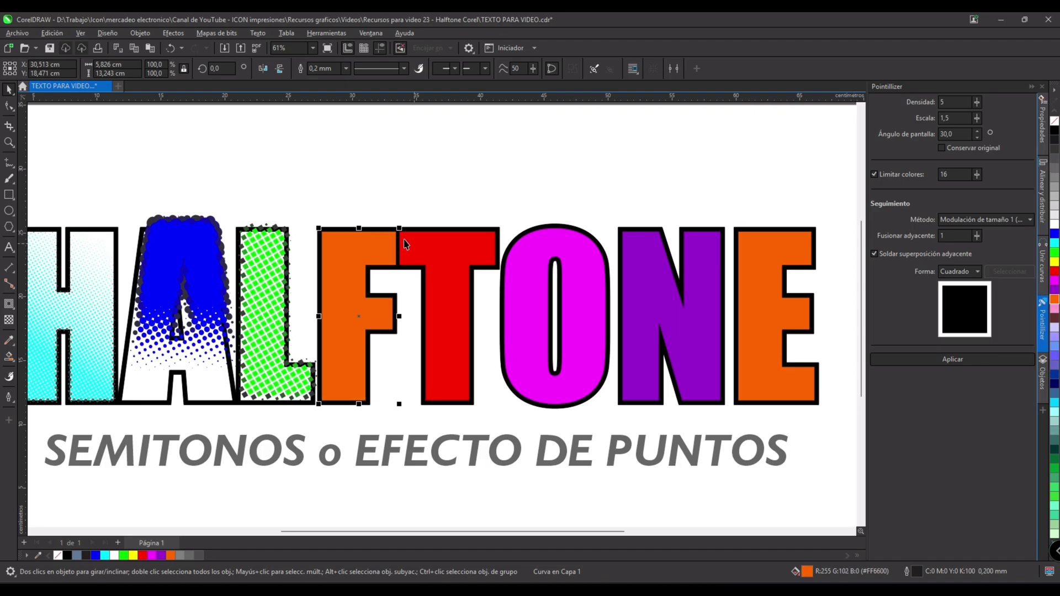
Add a gradient transparency to the orange F, opaque near its base and fading upward to fully transparent at its upper edge.
click(8, 320)
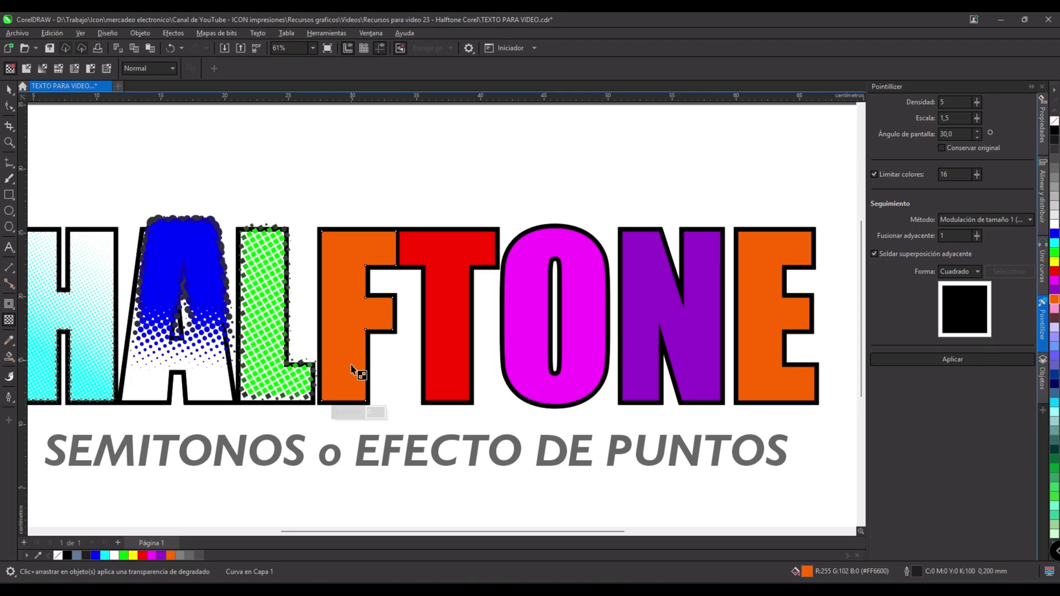
drag(342, 369, 369, 243)
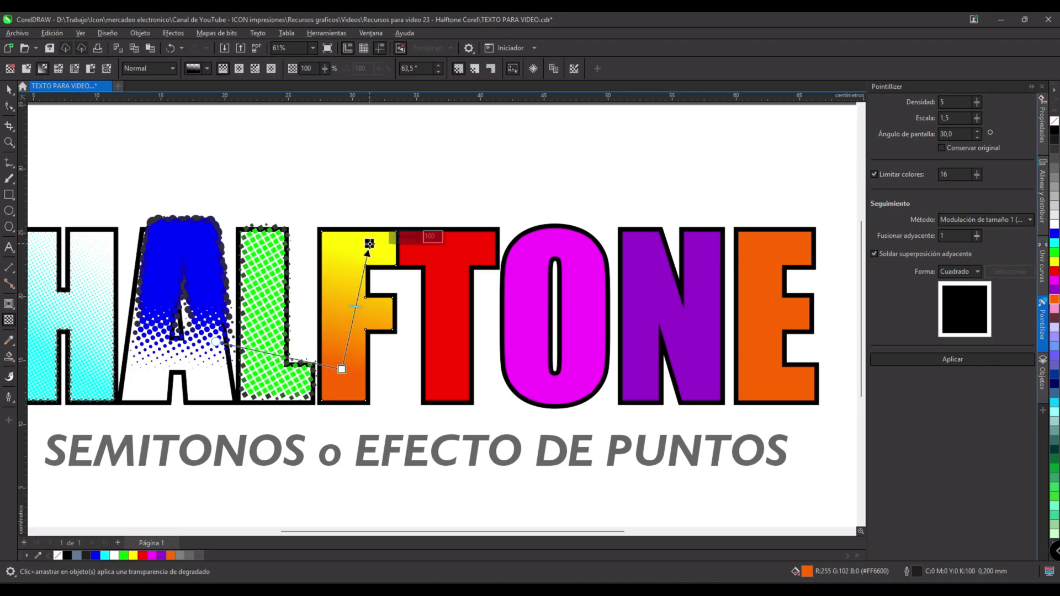
drag(343, 369, 363, 345)
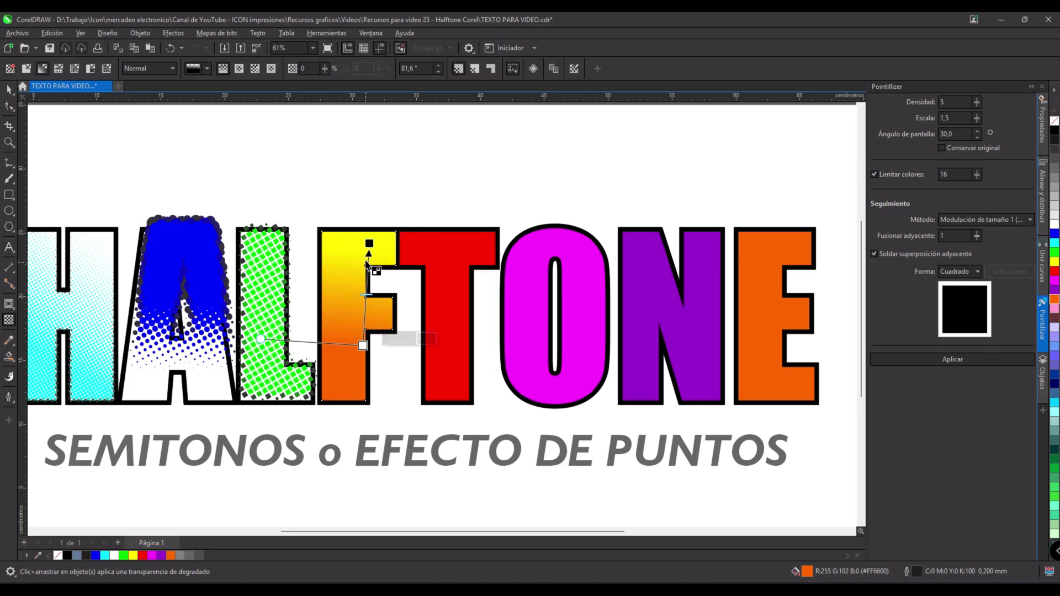
mouse_move(369, 243)
mouse_down()
mouse_move(359, 243)
mouse_move(364, 224)
mouse_up()
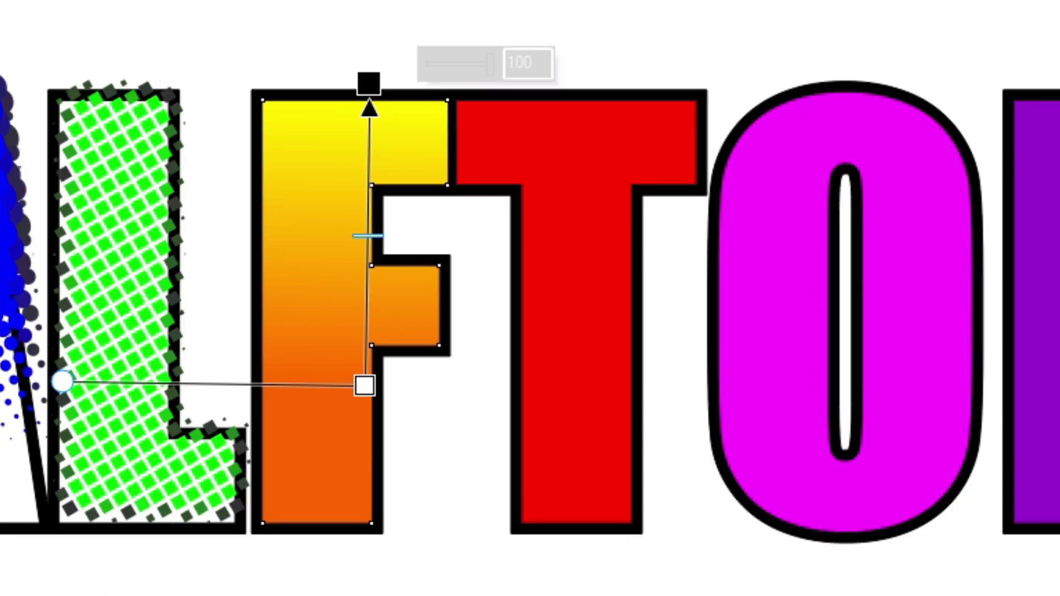
key(space)
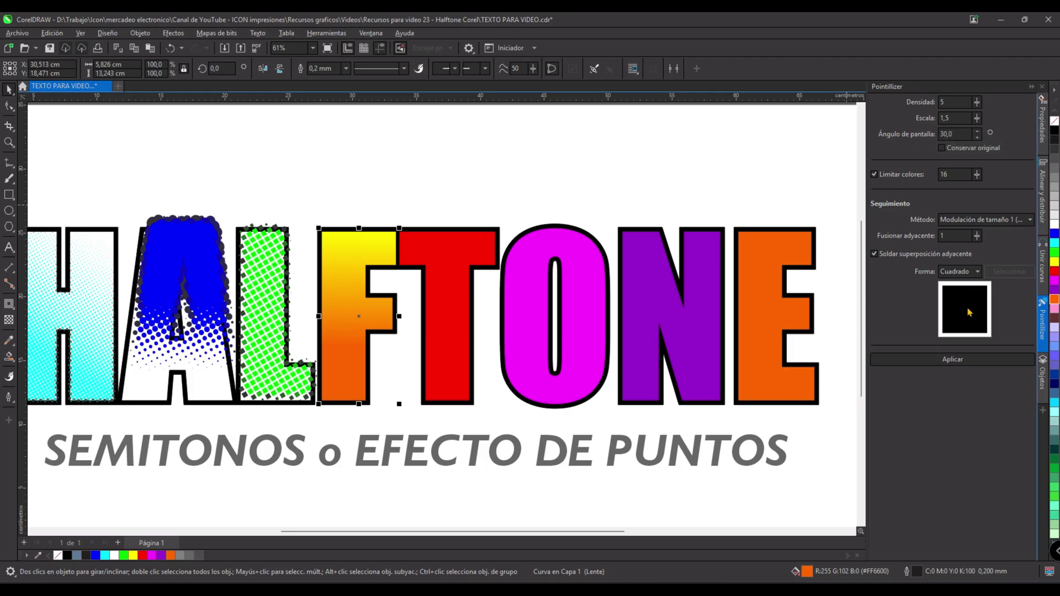
Apply the Pointillizer to the F with circle shapes (Círculo), density 5 and a scale of 1.5.
click(977, 273)
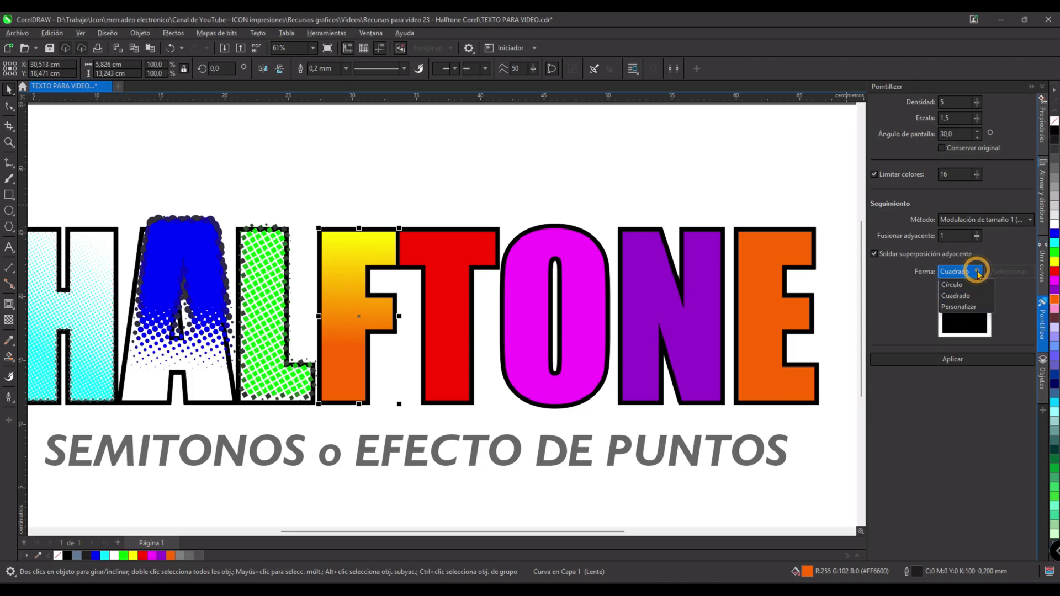
click(955, 293)
click(966, 359)
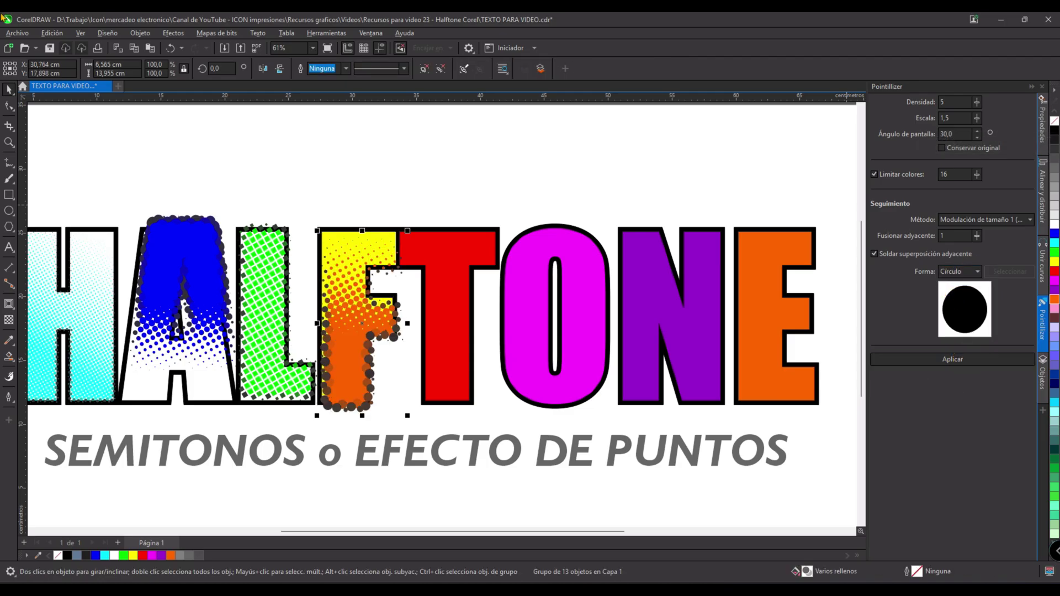
Undo the F's Pointillizer effect and reapply it with a density of 7 and a scale of 1.
click(170, 48)
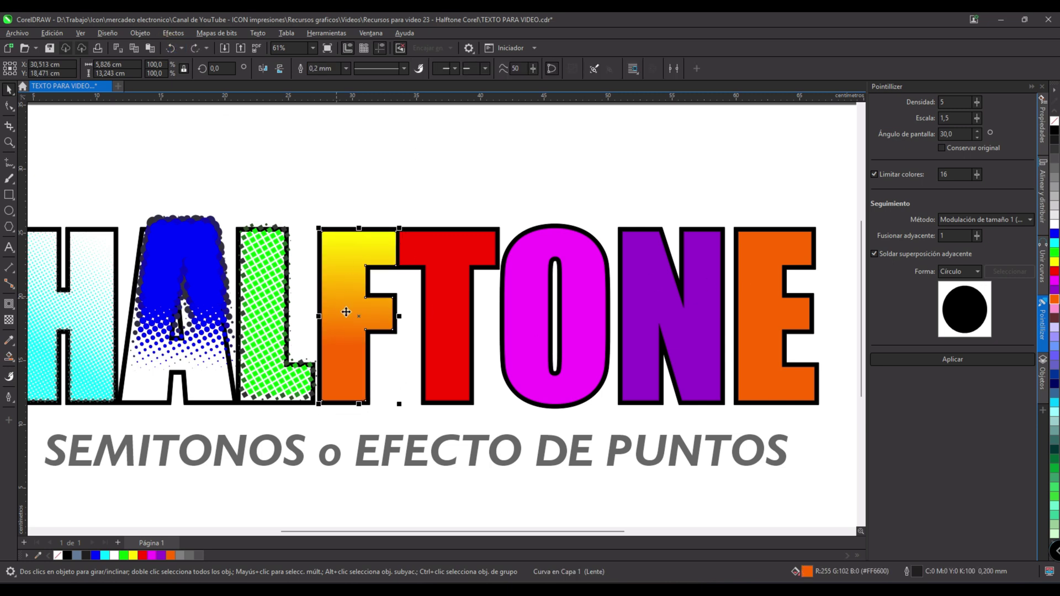
click(953, 116)
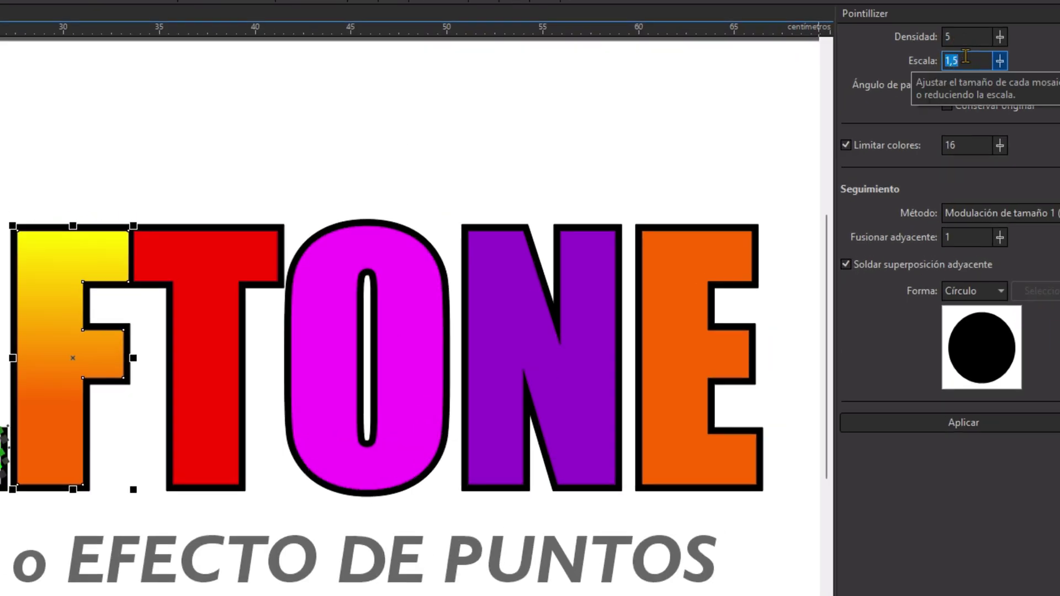
double_click(955, 35)
text(7)
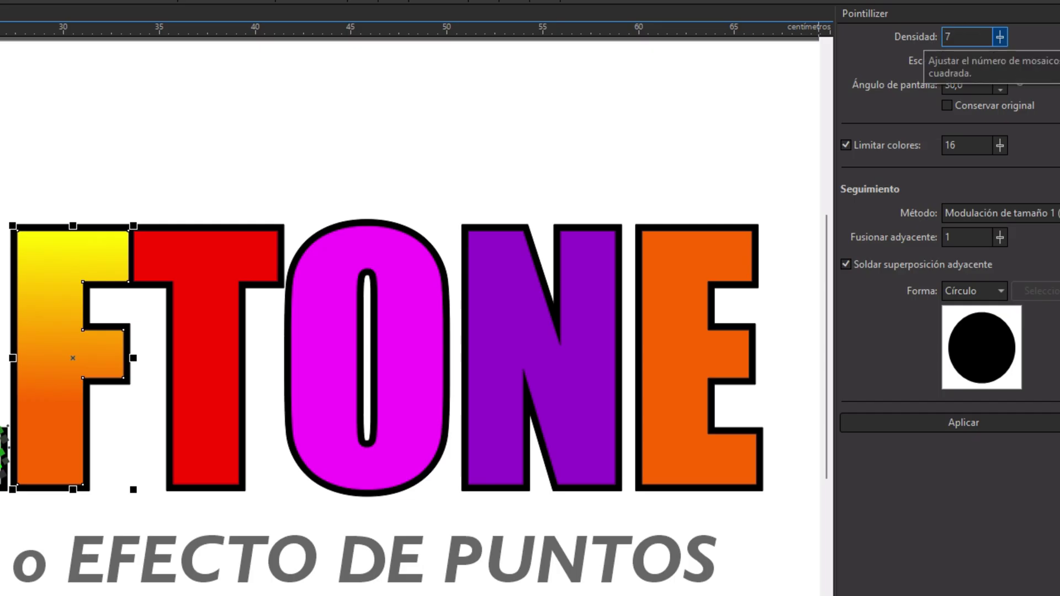
click(965, 429)
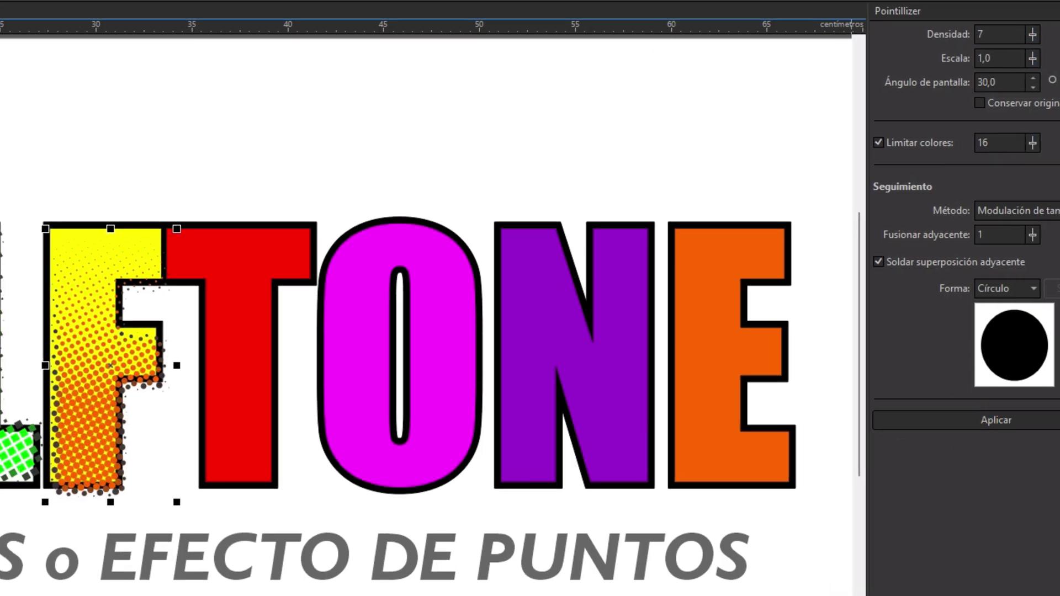
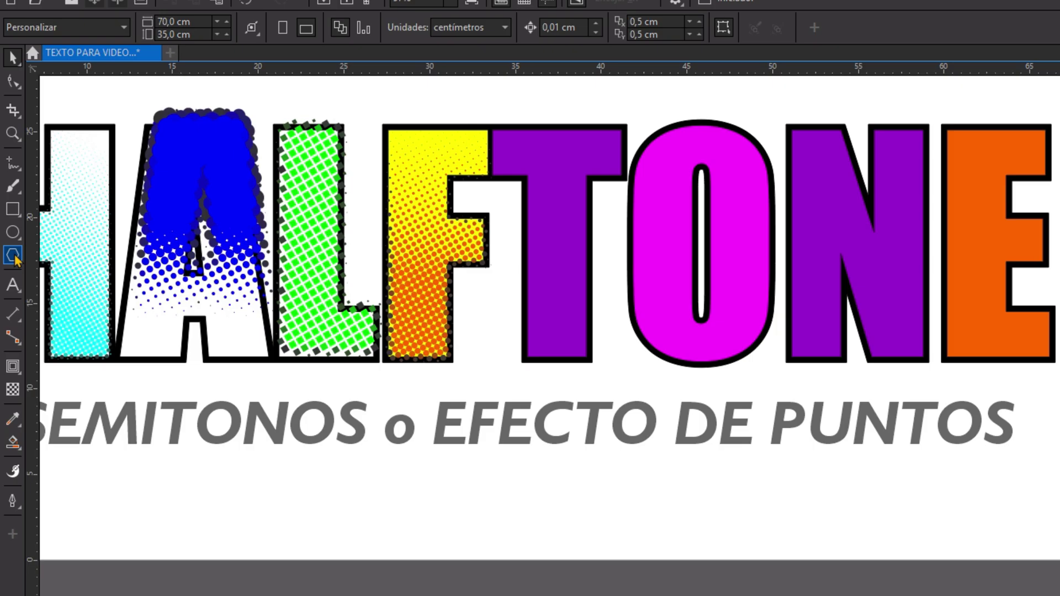
Draw a five-pointed star about 2.6 cm wide and 2.4 cm high below the subtitle.
click(11, 230)
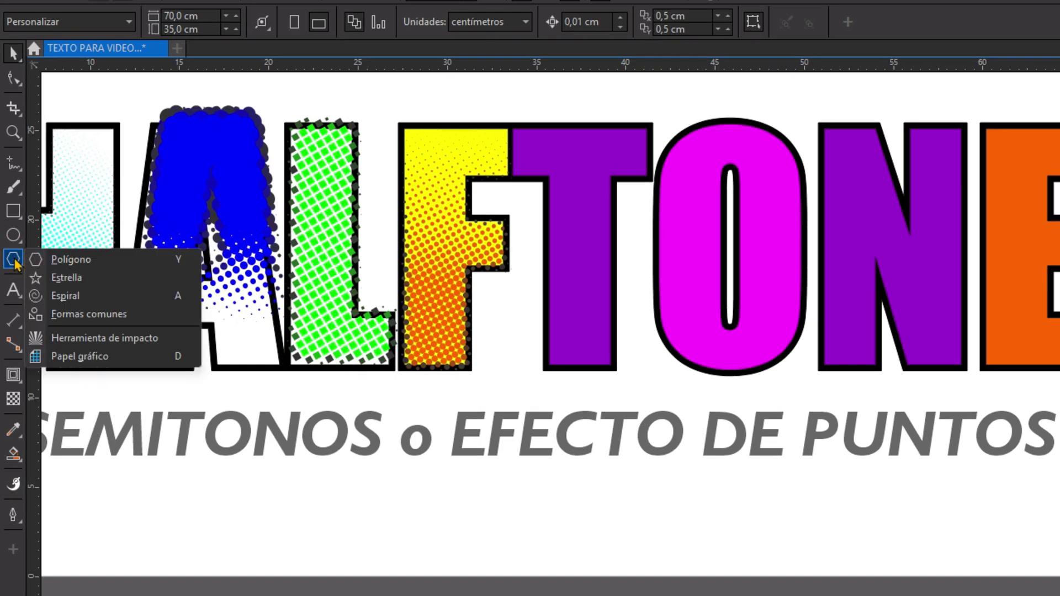
click(71, 279)
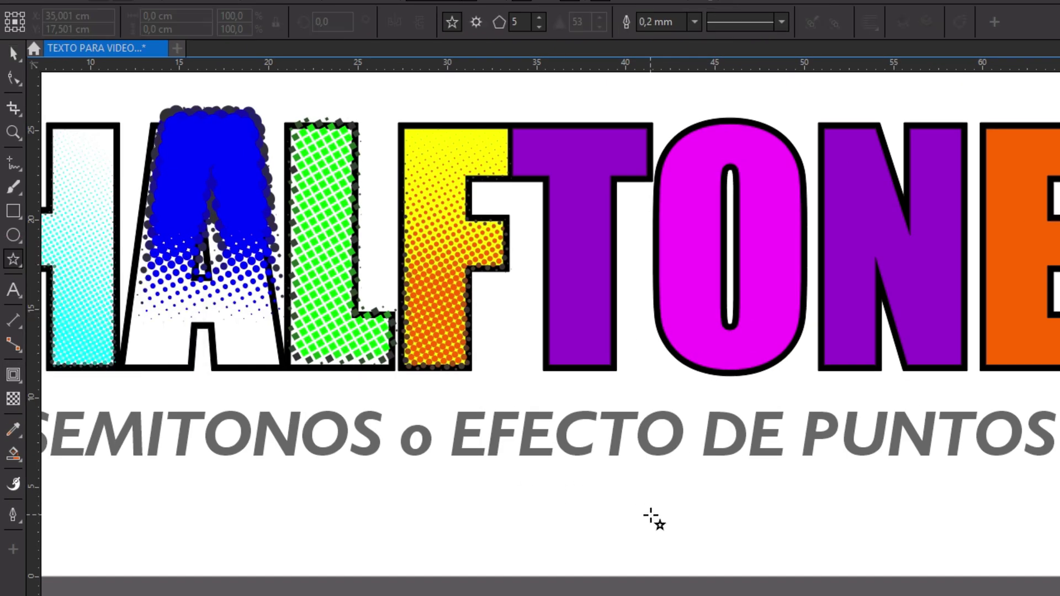
mouse_move(650, 515)
mouse_down()
mouse_move(698, 588)
mouse_move(683, 568)
mouse_move(690, 582)
mouse_move(664, 568)
mouse_move(809, 565)
mouse_move(856, 521)
mouse_move(807, 583)
mouse_move(711, 581)
mouse_move(721, 582)
mouse_move(685, 553)
mouse_move(701, 563)
mouse_up()
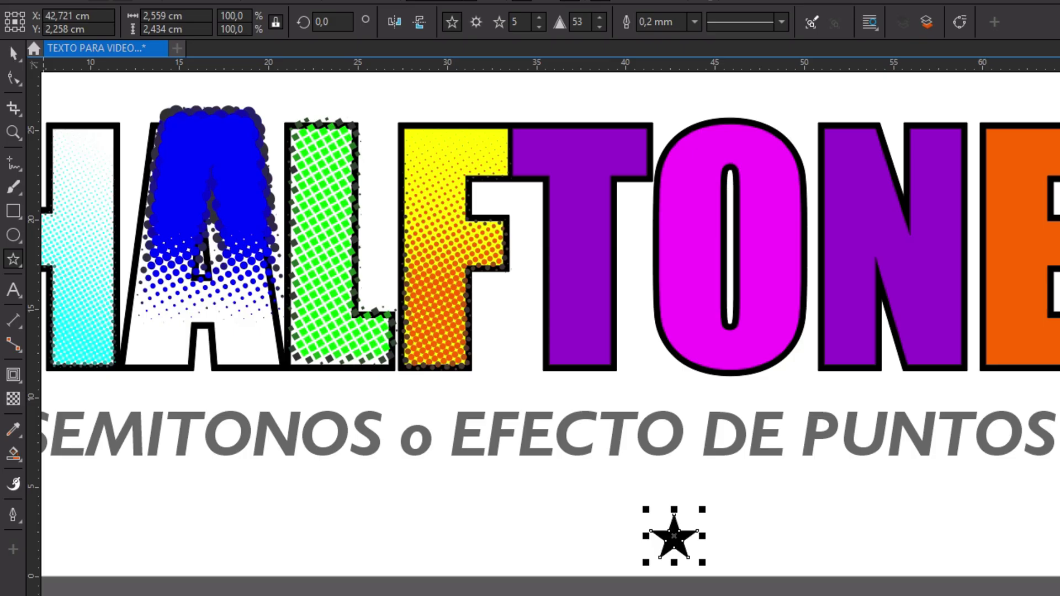
click(13, 53)
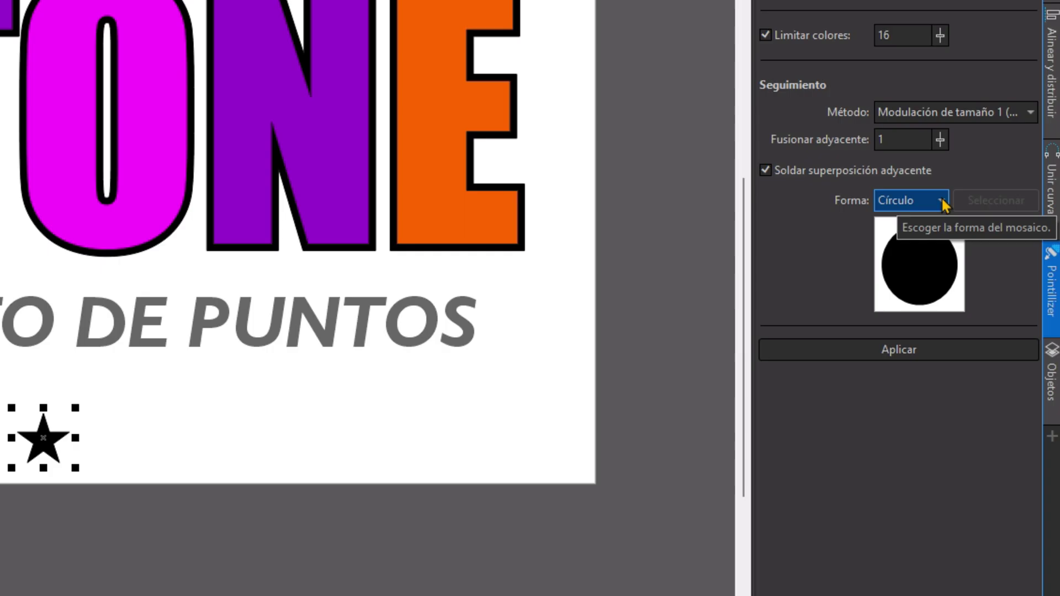
Set the Pointillizer's shape to Personalizar and pick the black star as the custom tile.
click(943, 202)
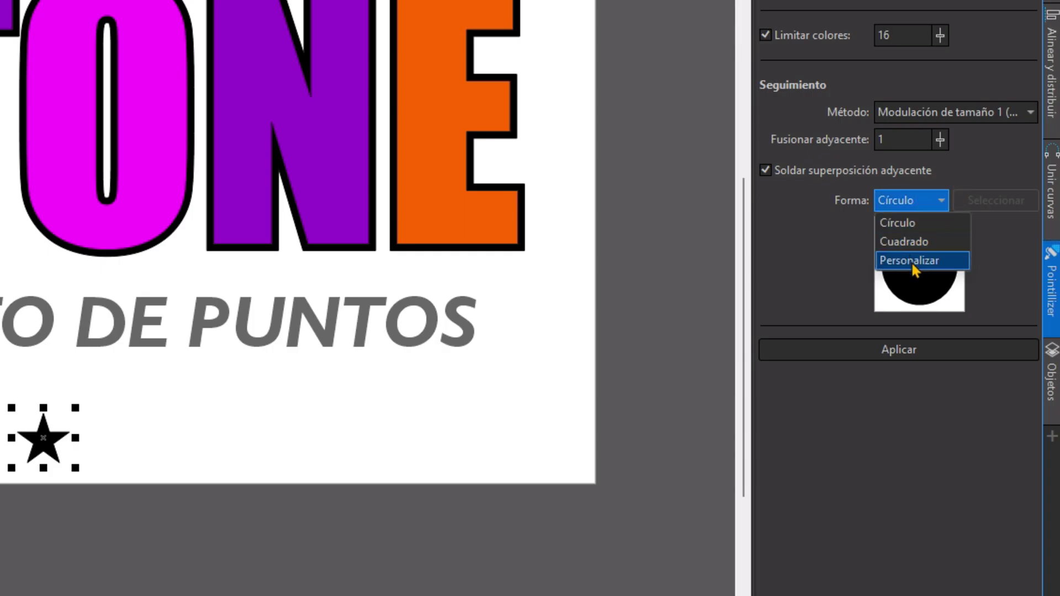
click(931, 264)
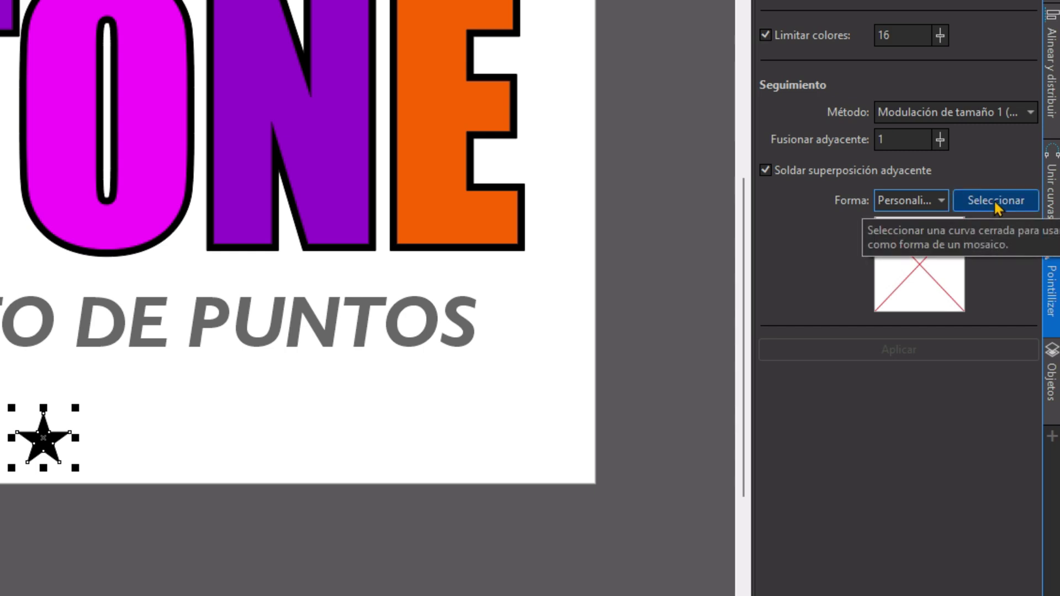
click(994, 202)
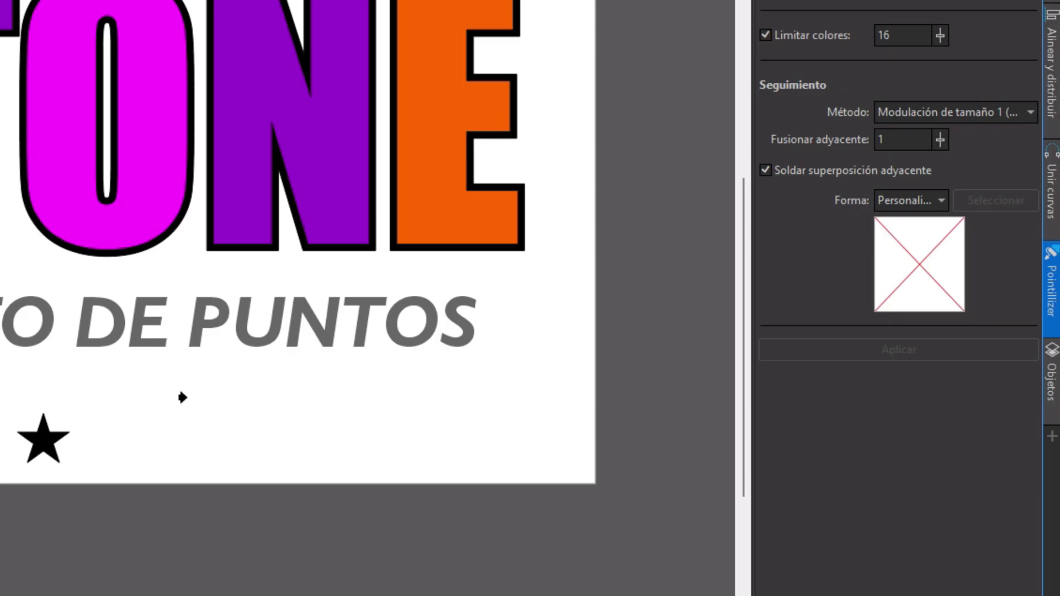
click(39, 443)
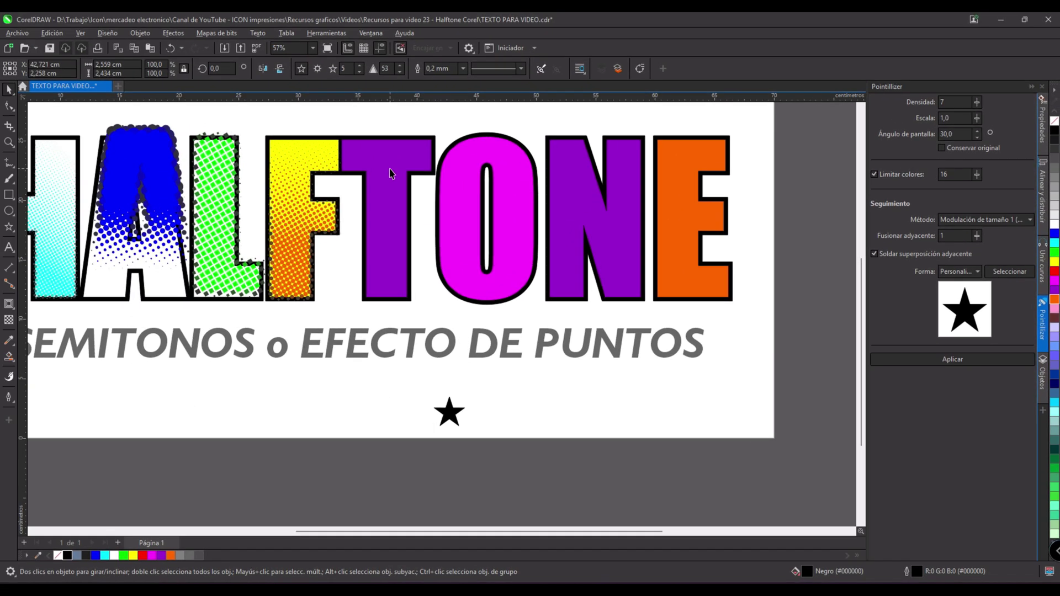
Apply the Pointillizer with star tiles to the purple T and inspect the stars up close.
click(390, 171)
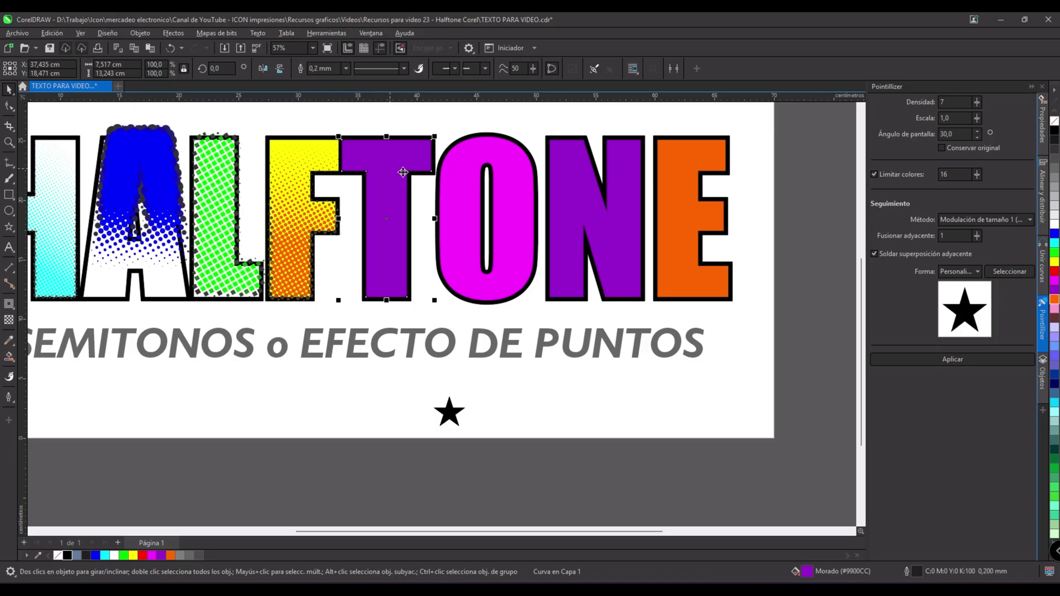
click(964, 361)
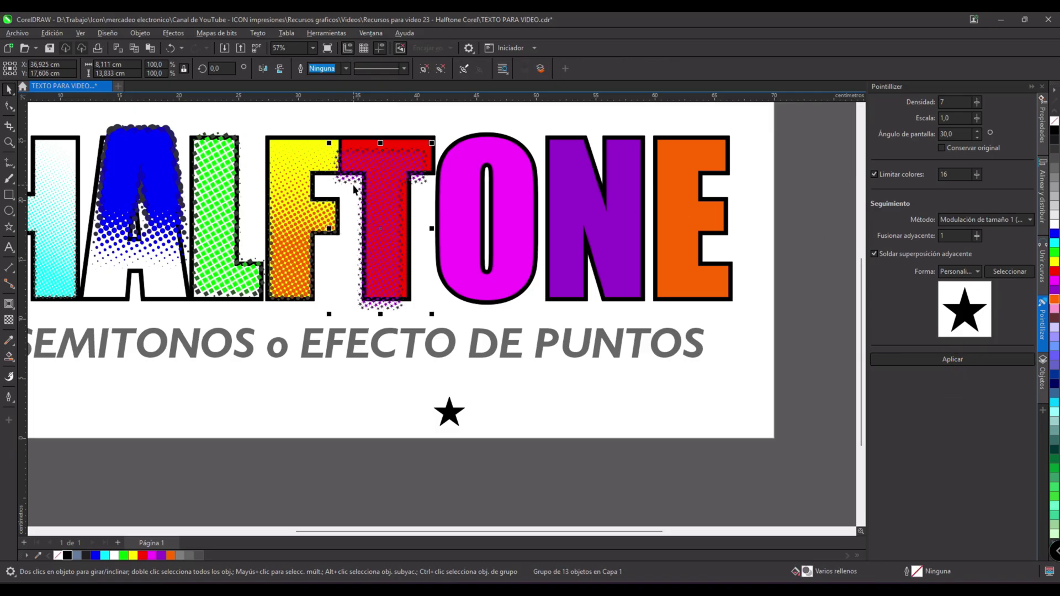
scroll(387, 190, up, 8)
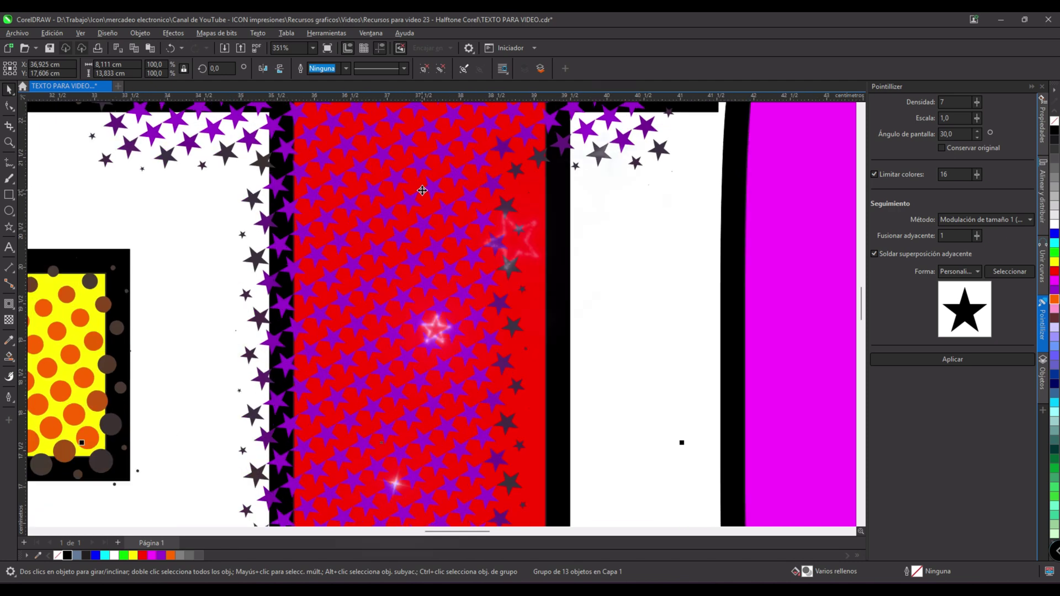
scroll(414, 192, up, 2)
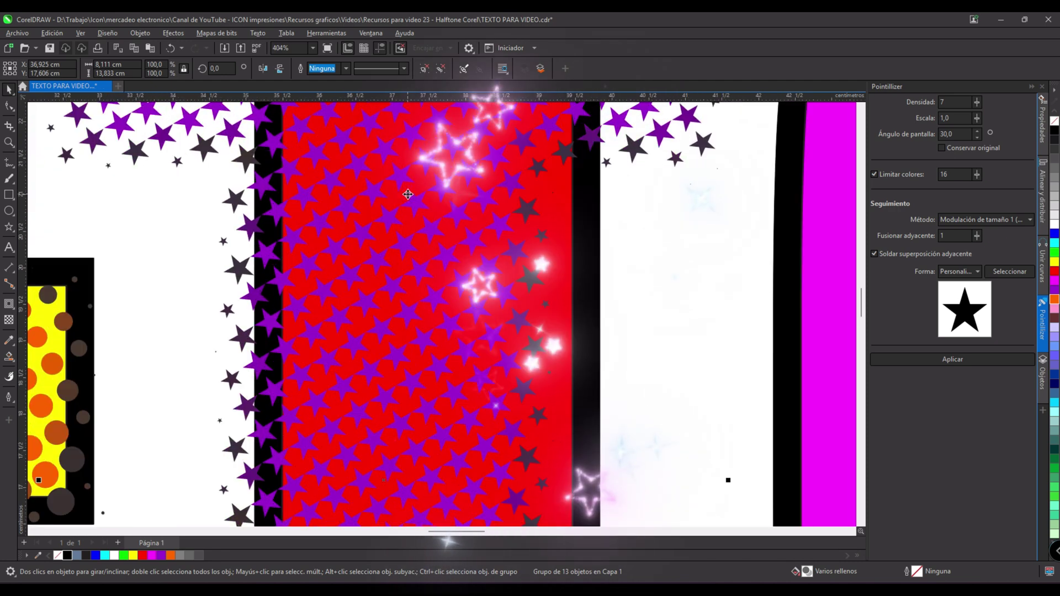
scroll(408, 195, down, 5)
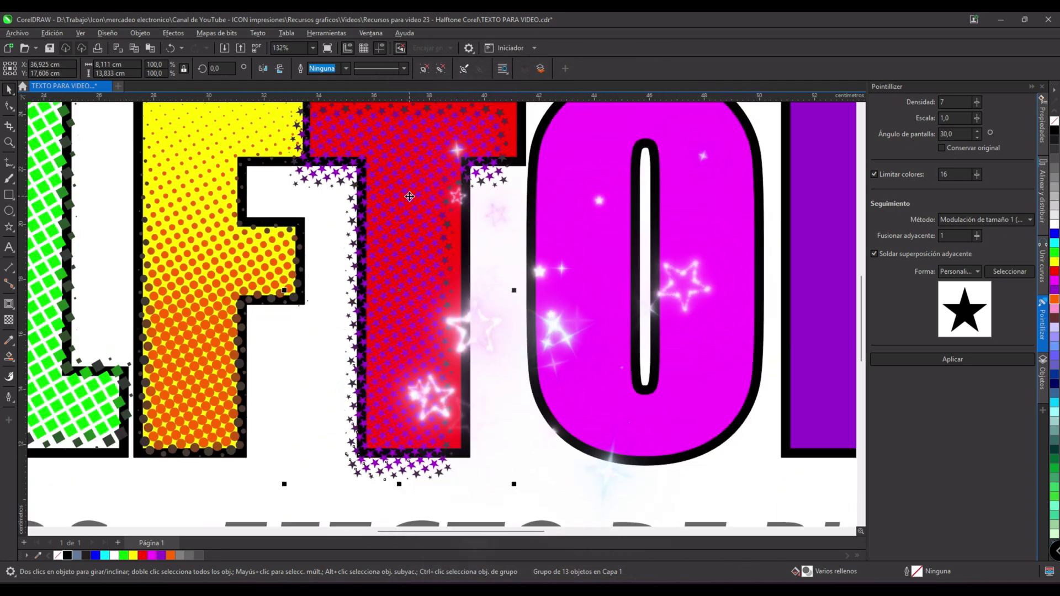
Move the T's star pattern slightly up and right so it sits inside the letter's black outline, and deselect it.
scroll(409, 196, down, 1)
click(389, 232)
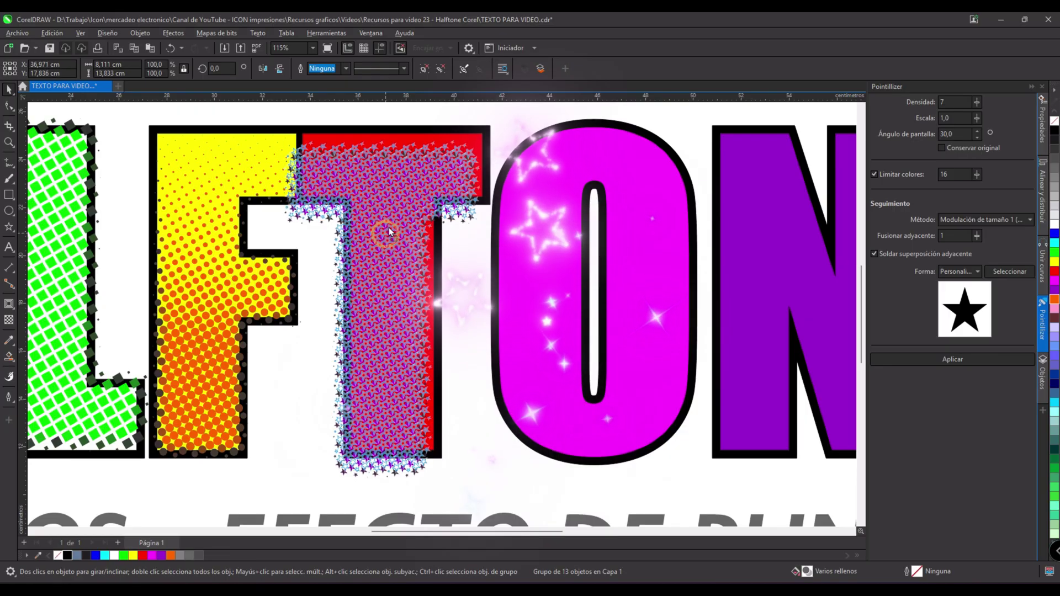
drag(389, 229, 393, 222)
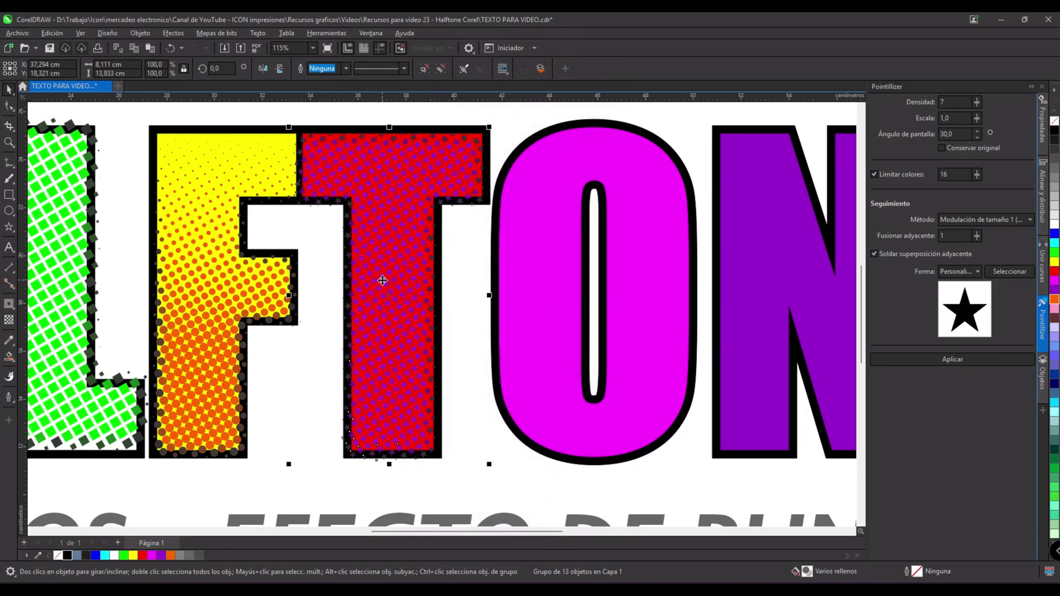
scroll(382, 280, down, 5)
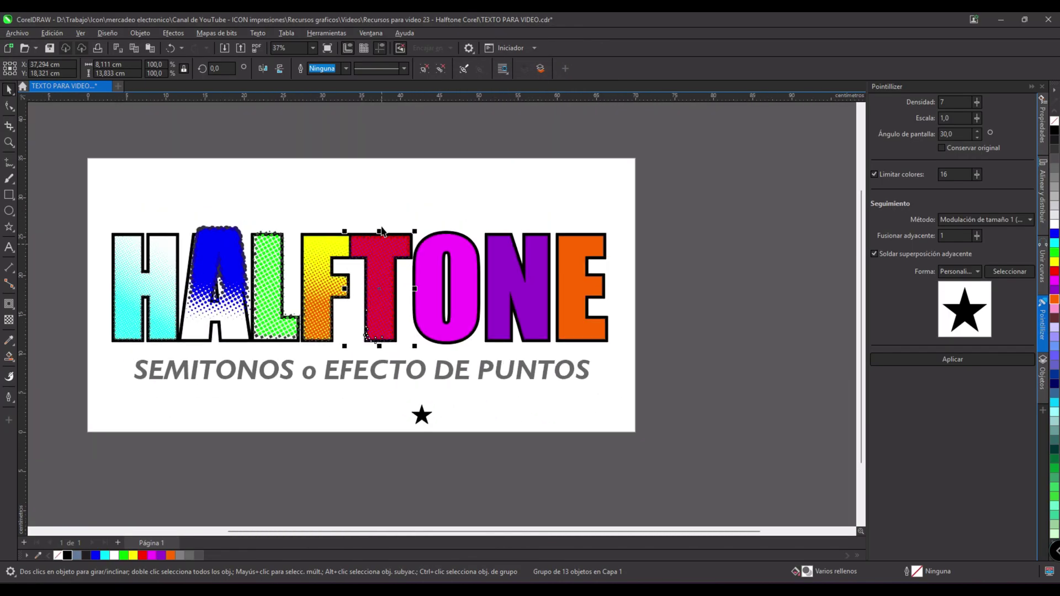
click(379, 201)
scroll(381, 291, down, 2)
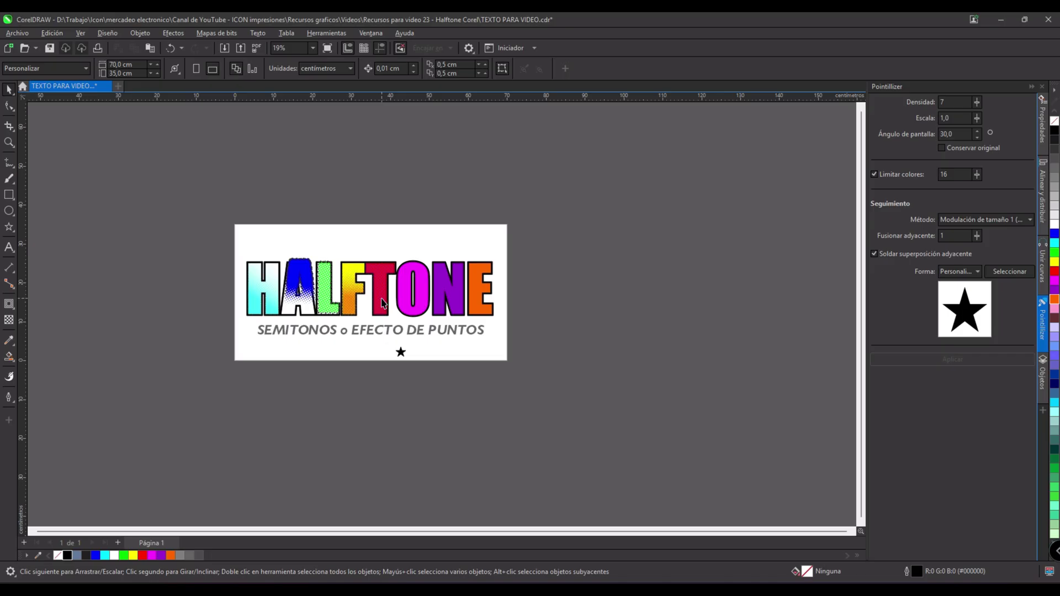
Place the A's blue dot pattern inside the outlined HALFTONE text as a PowerClip.
scroll(383, 303, up, 4)
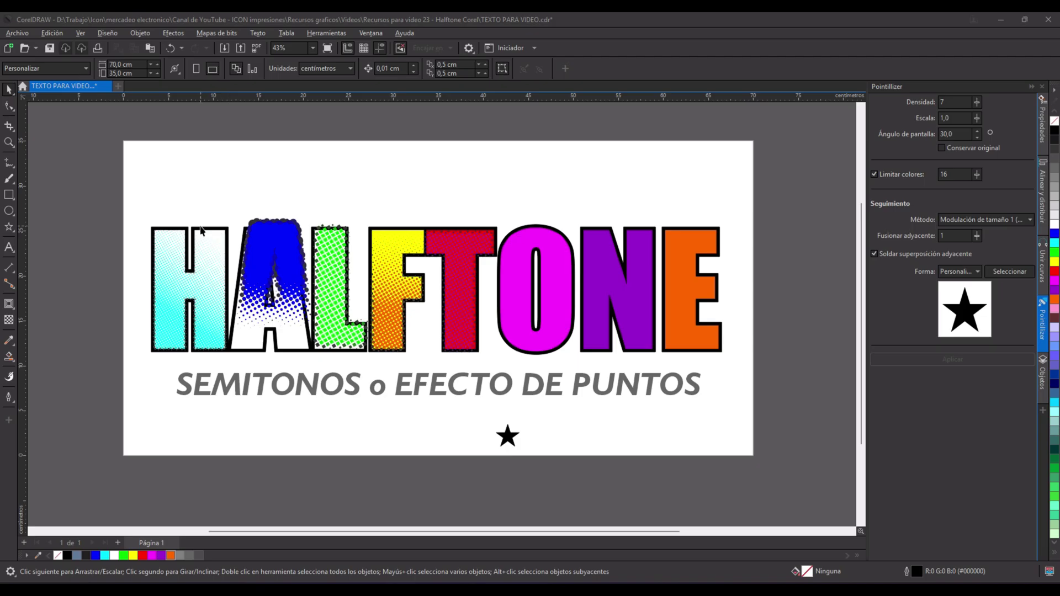
scroll(245, 232, up, 3)
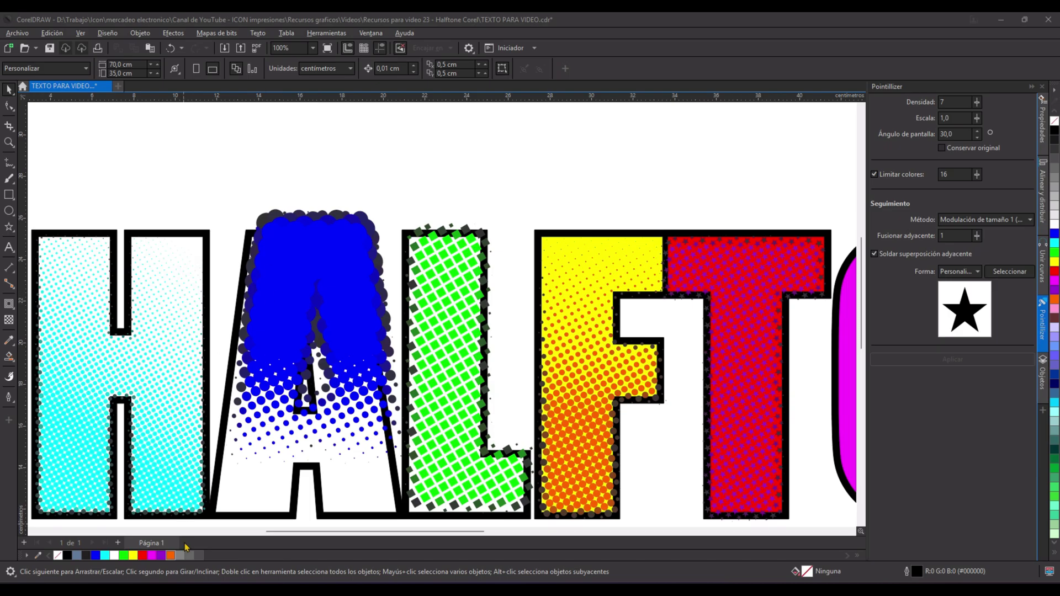
click(305, 221)
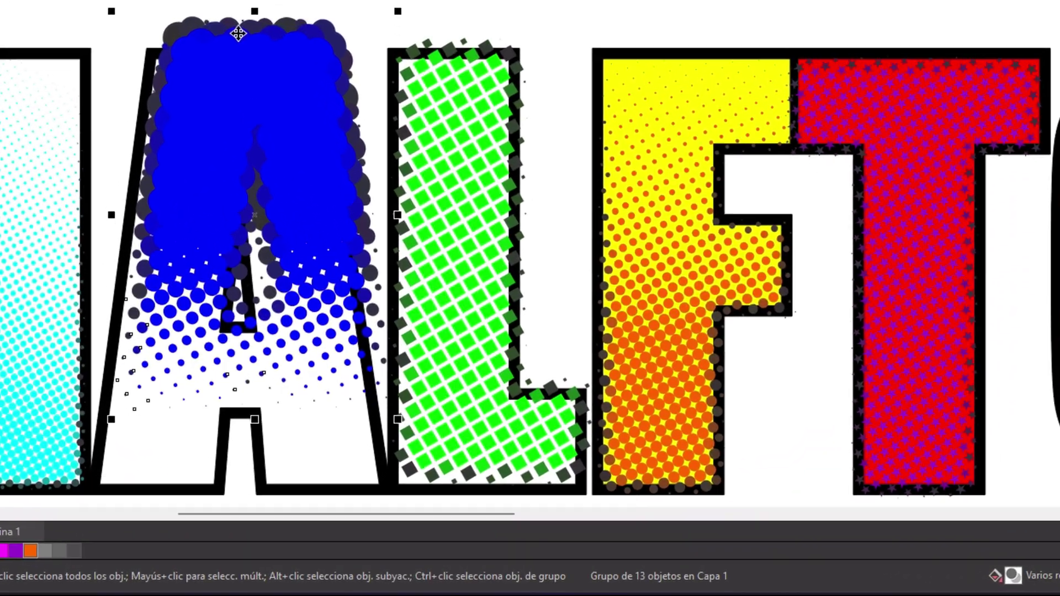
right_click(305, 221)
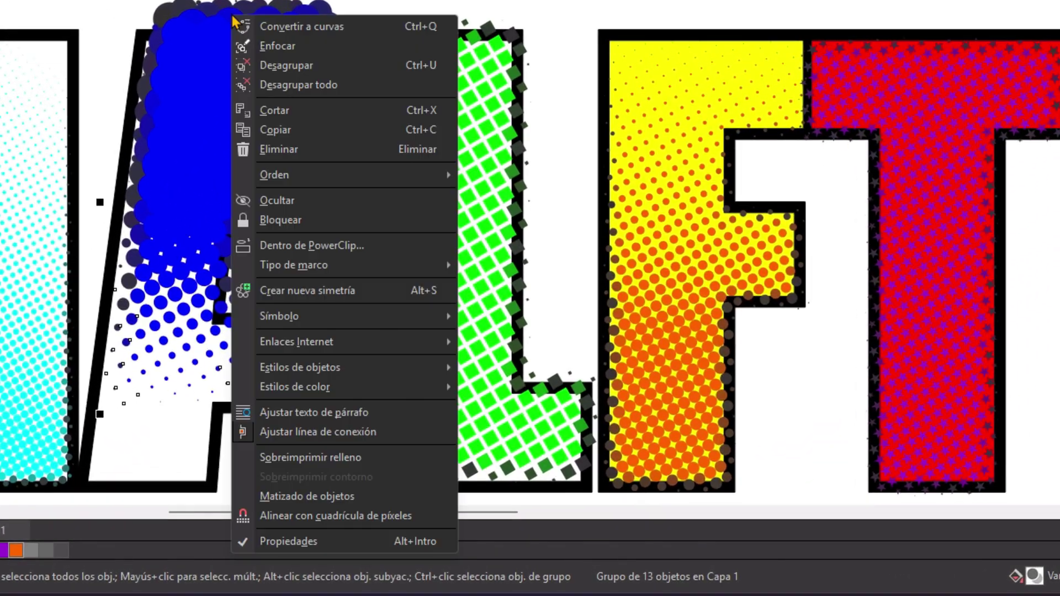
click(280, 245)
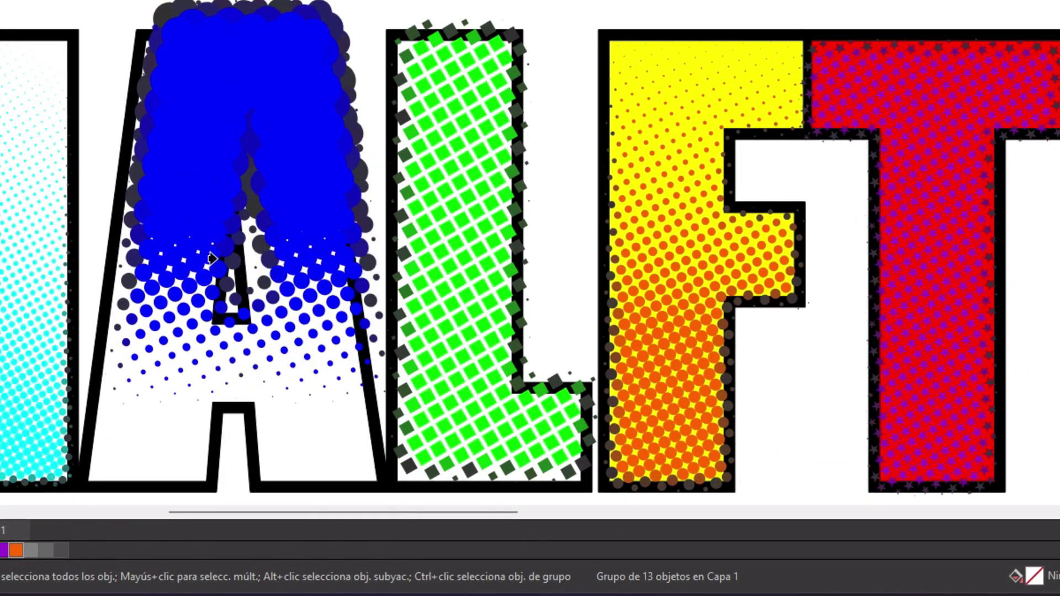
click(107, 438)
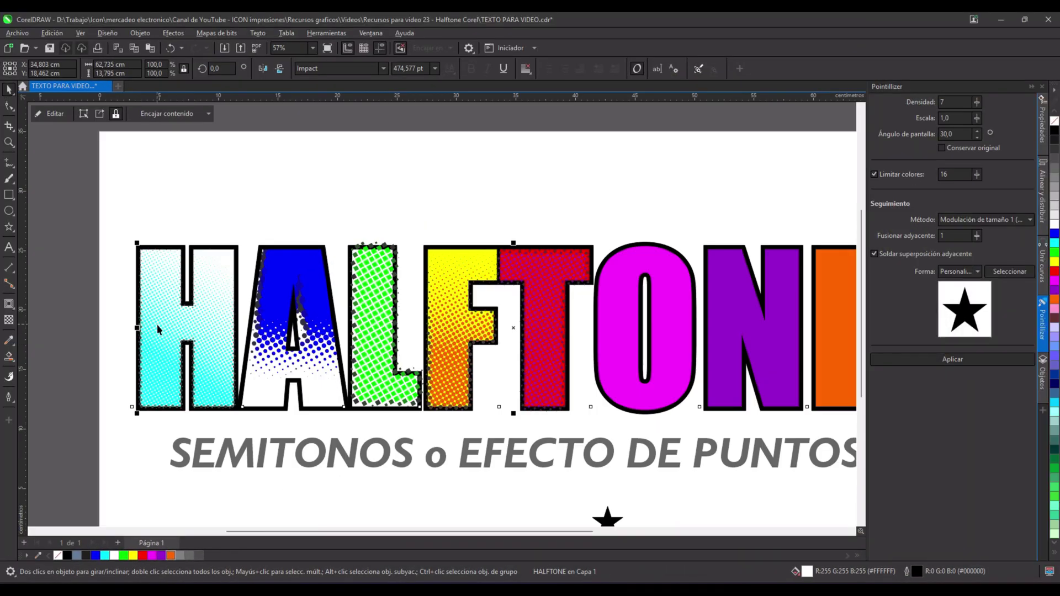
PowerClip the H's cyan dot pattern into the outlined HALFTONE text and deselect it.
scroll(158, 330, up, 4)
click(93, 344)
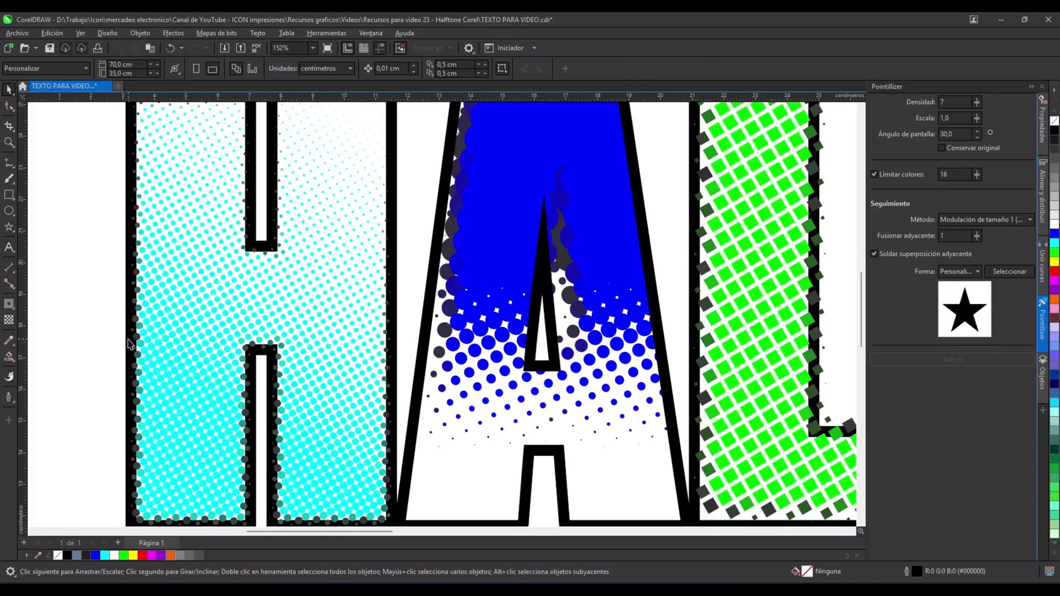
right_click(137, 340)
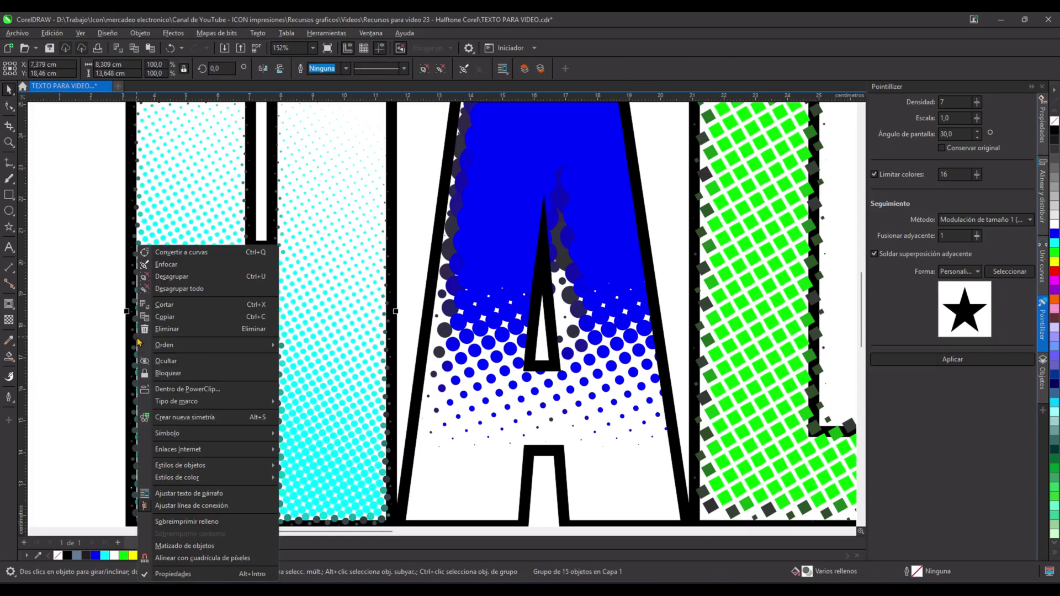
click(178, 389)
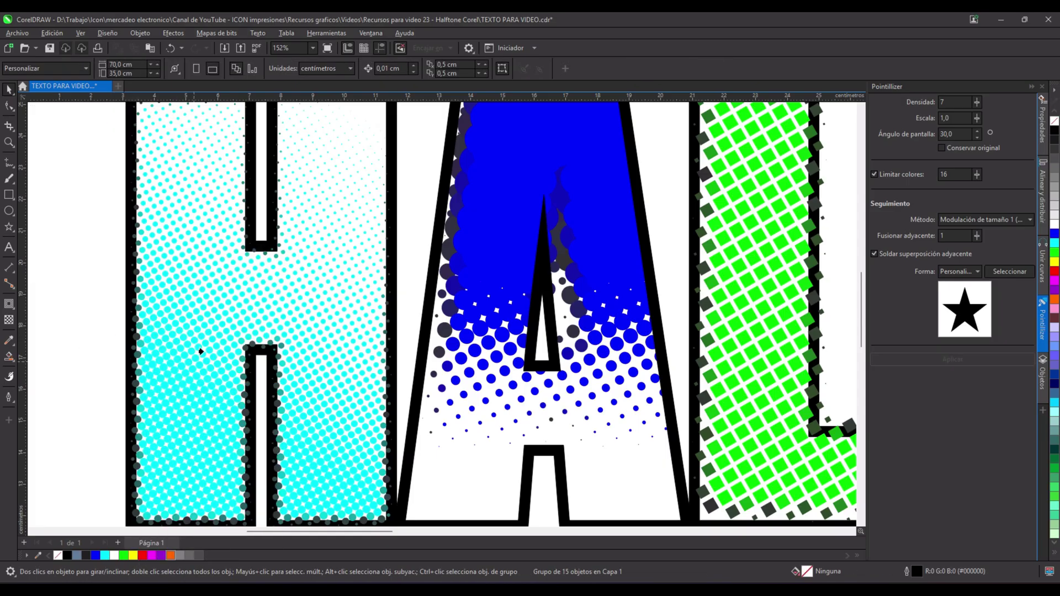
click(292, 138)
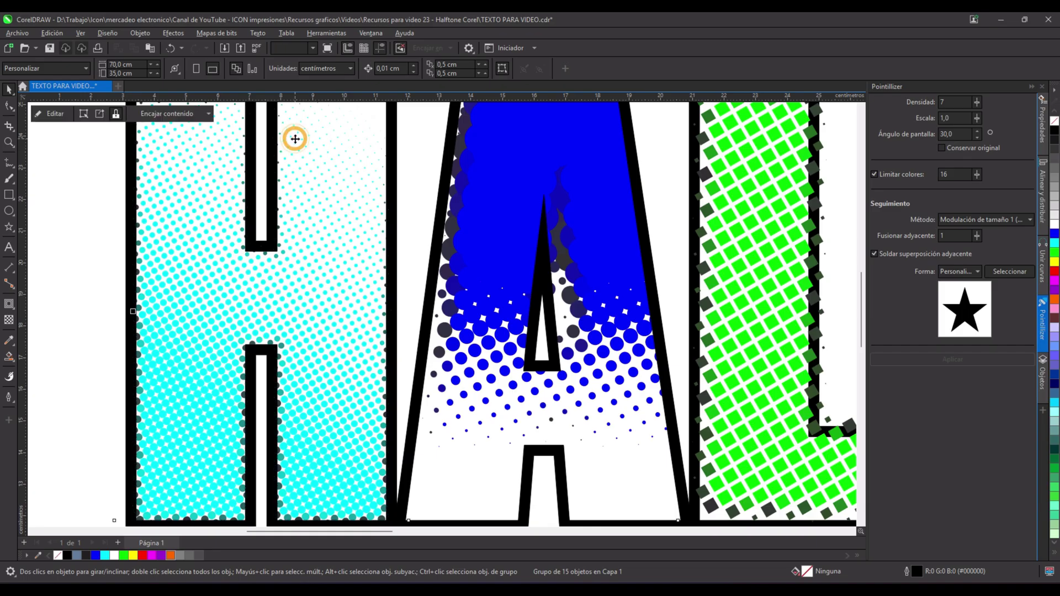
click(57, 229)
scroll(222, 245, down, 2)
scroll(208, 158, up, 2)
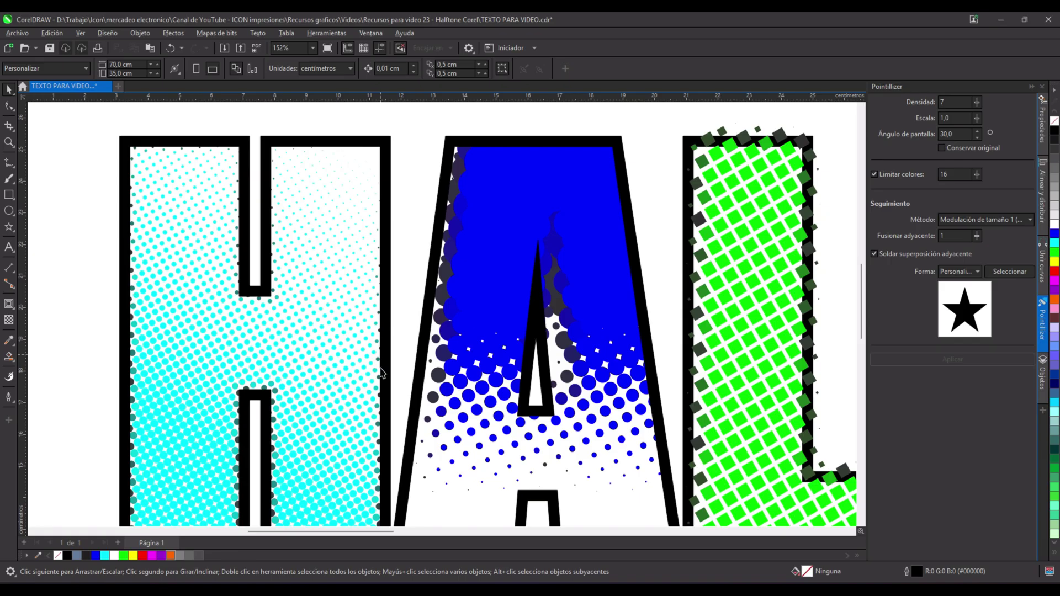
PowerClip the L's green square pattern into the outlined HALFTONE text and deselect it.
scroll(377, 427, down, 3)
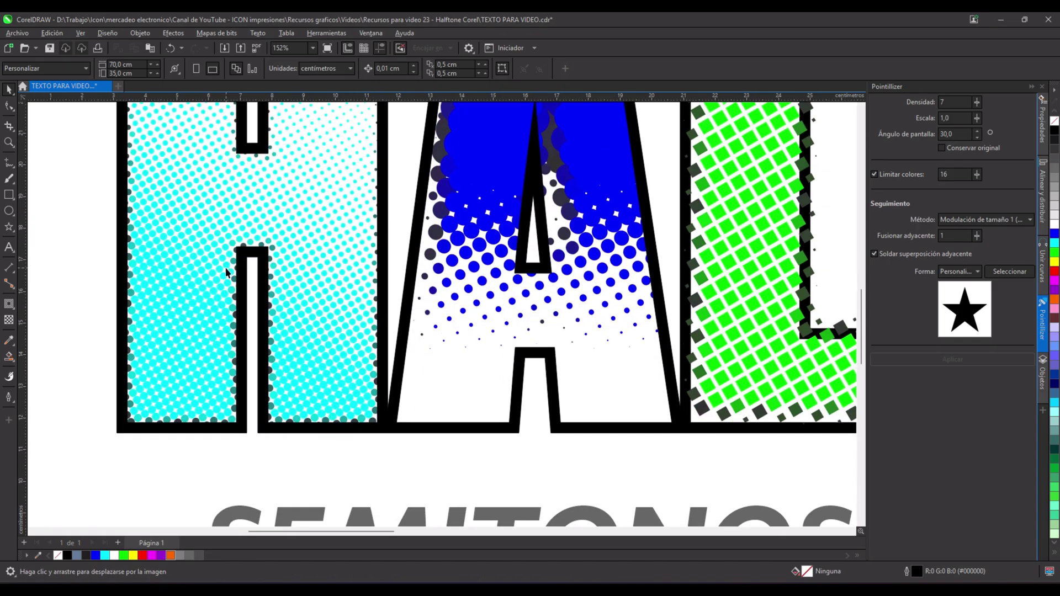
scroll(475, 267, down, 2)
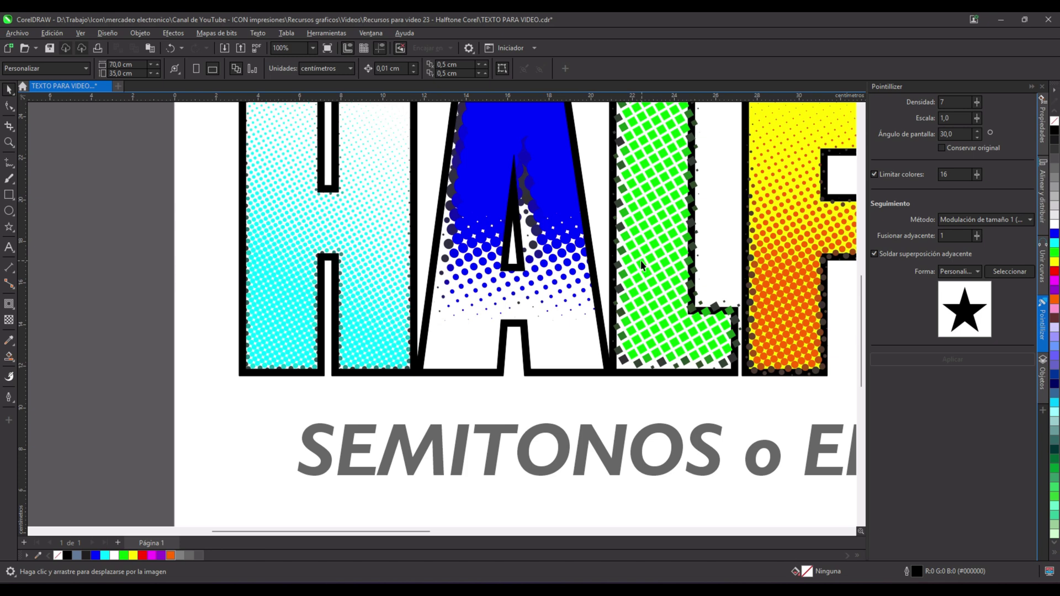
drag(642, 265, 453, 307)
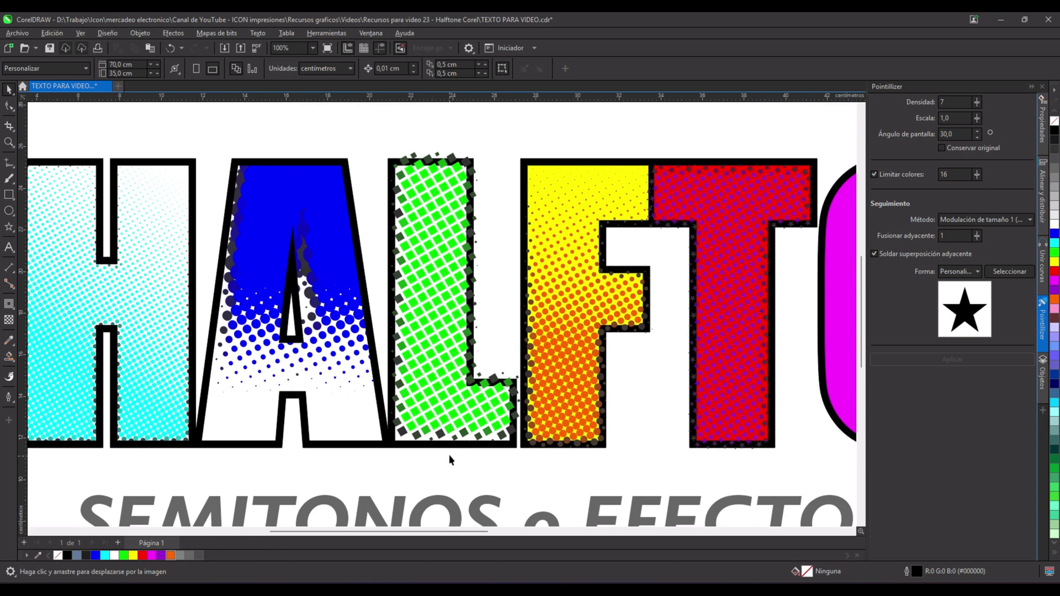
scroll(450, 460, up, 4)
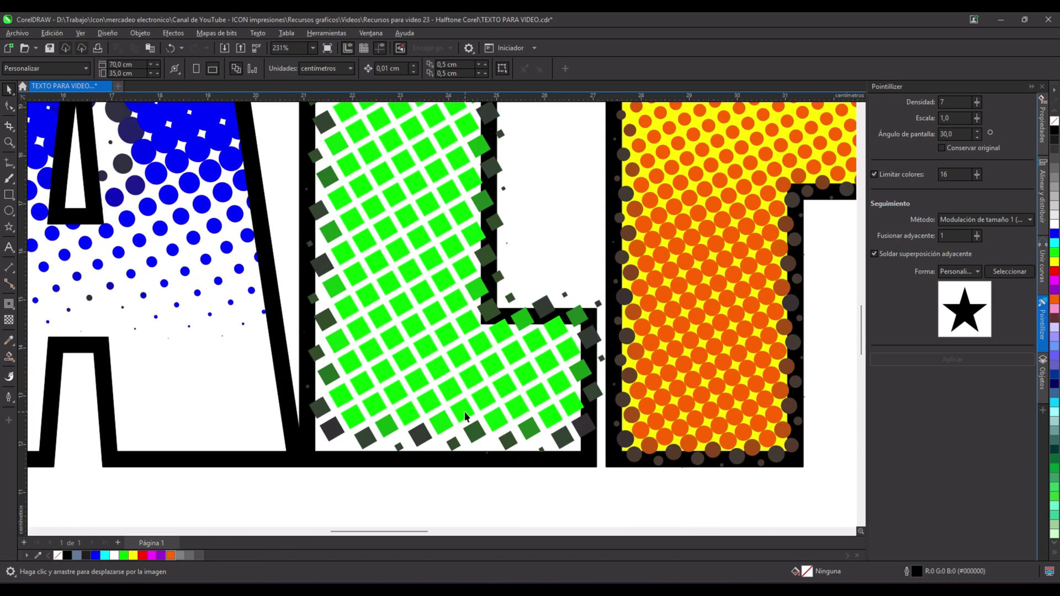
right_click(465, 417)
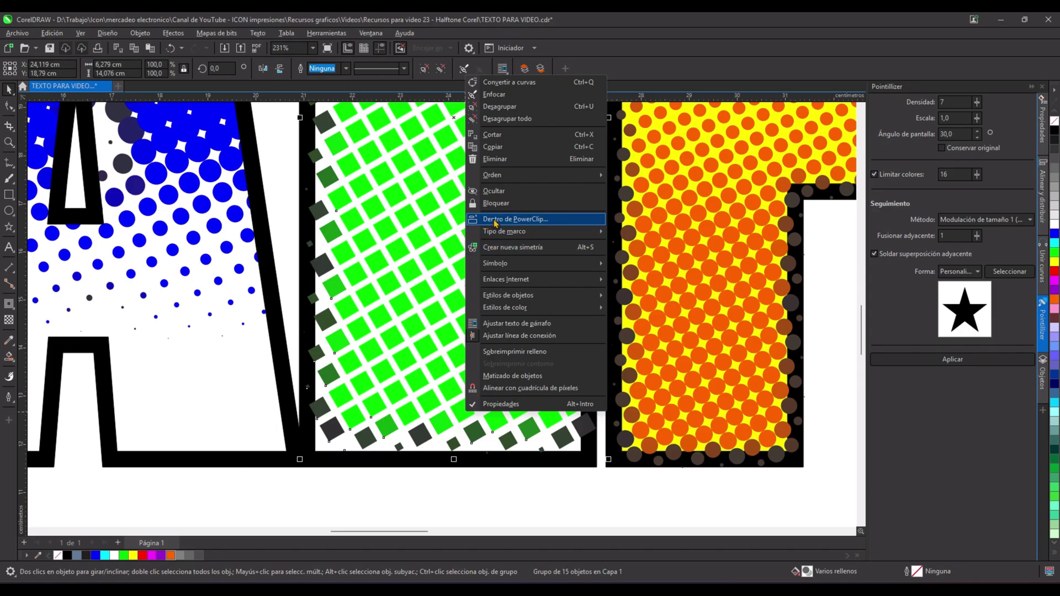
click(495, 220)
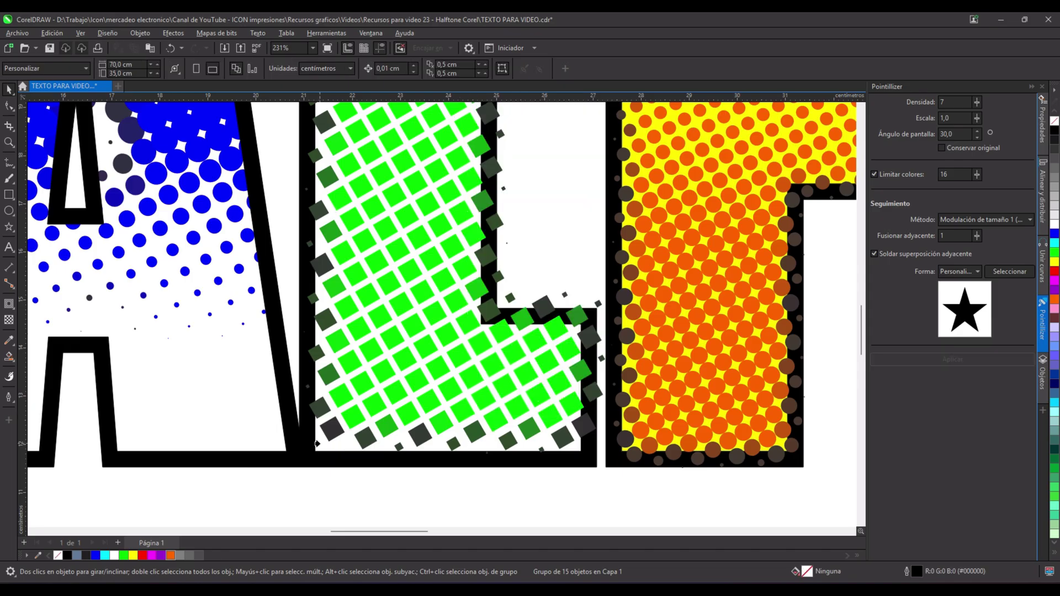
click(318, 443)
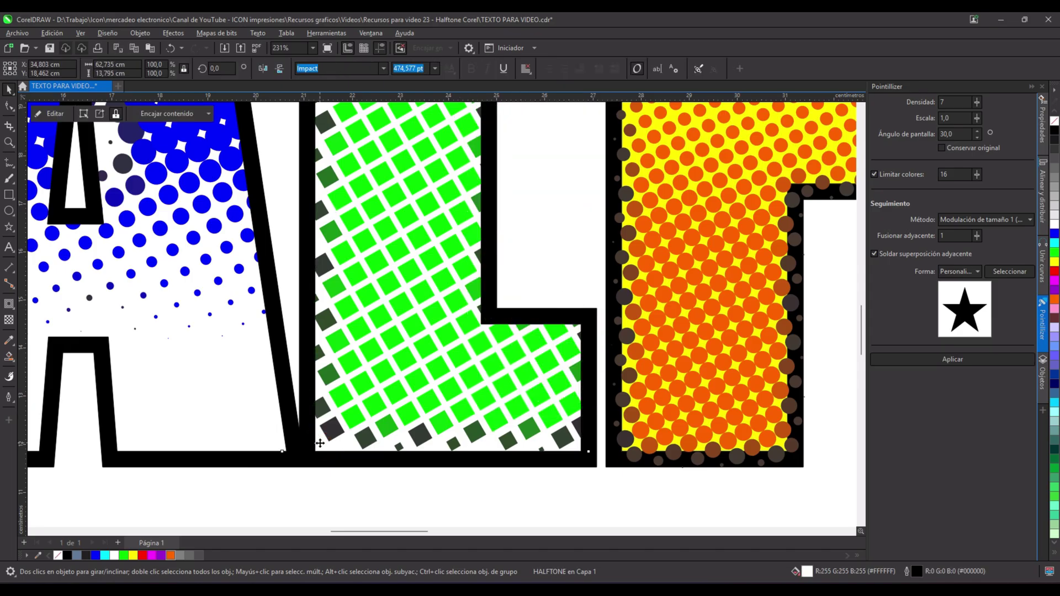
click(463, 487)
scroll(463, 488, down, 3)
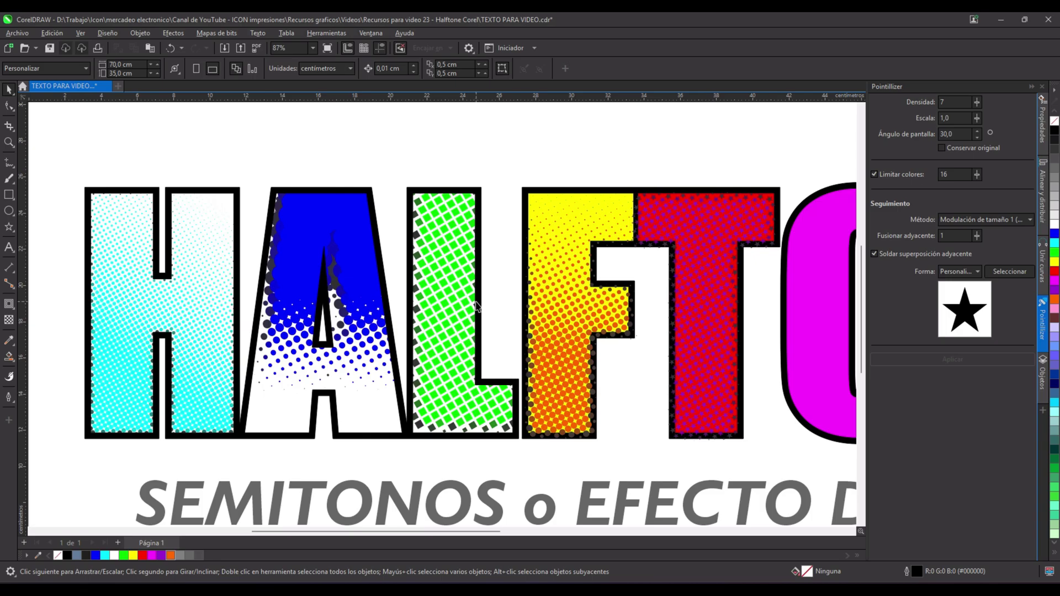
PowerClip the F's orange dot pattern into the yellow F shape and deselect it.
scroll(598, 382, up, 4)
drag(622, 385, 448, 378)
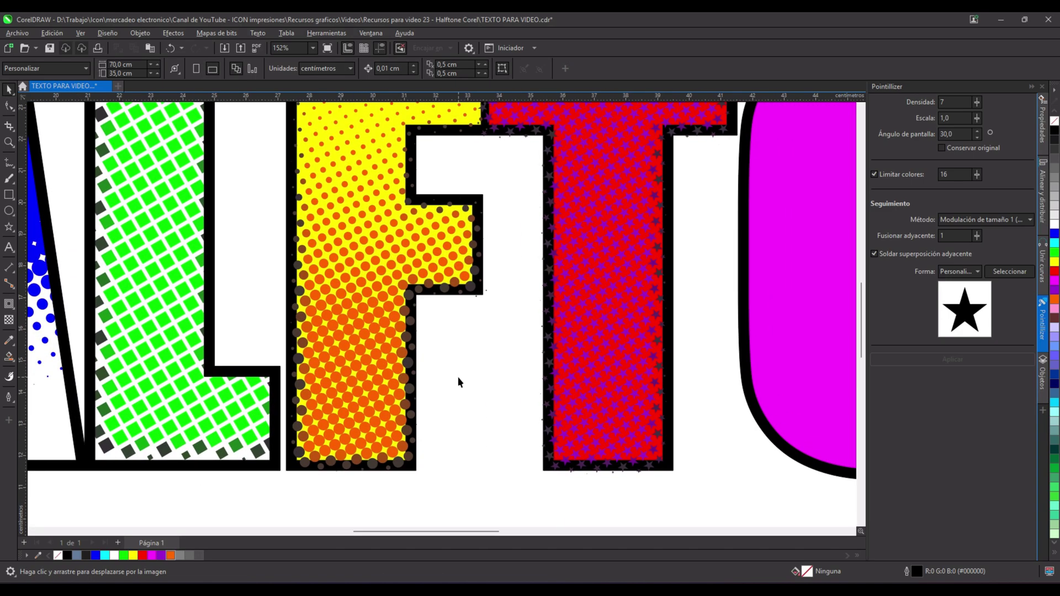
right_click(388, 446)
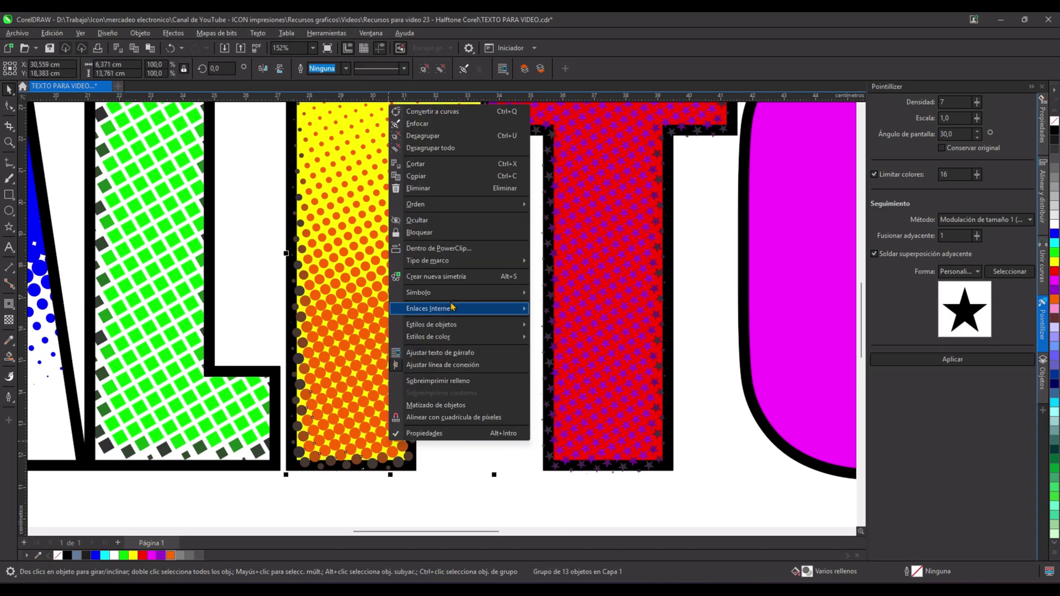
click(418, 249)
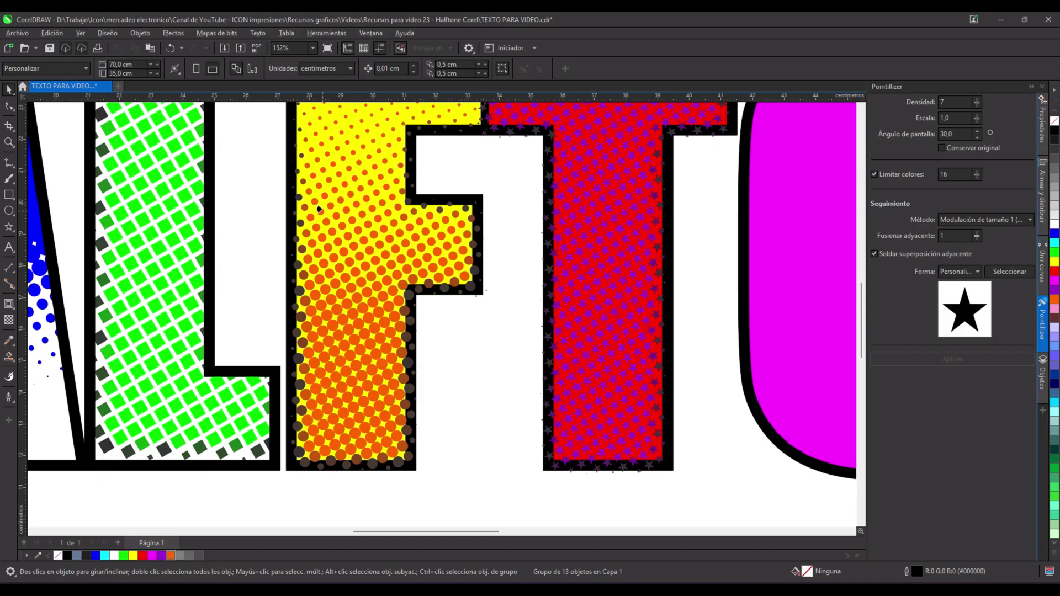
click(302, 147)
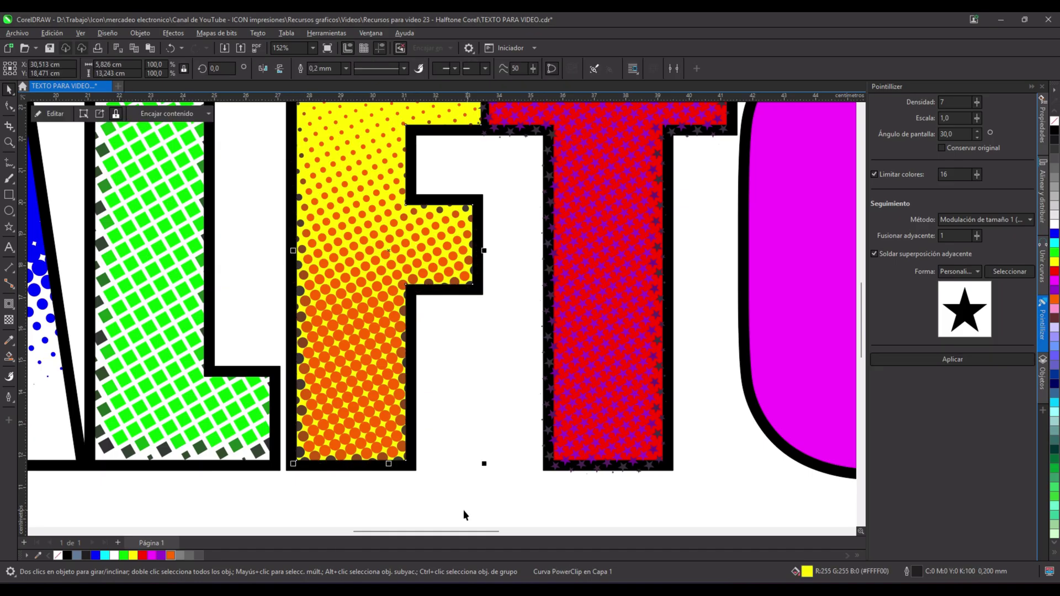
click(415, 512)
drag(456, 197, 429, 335)
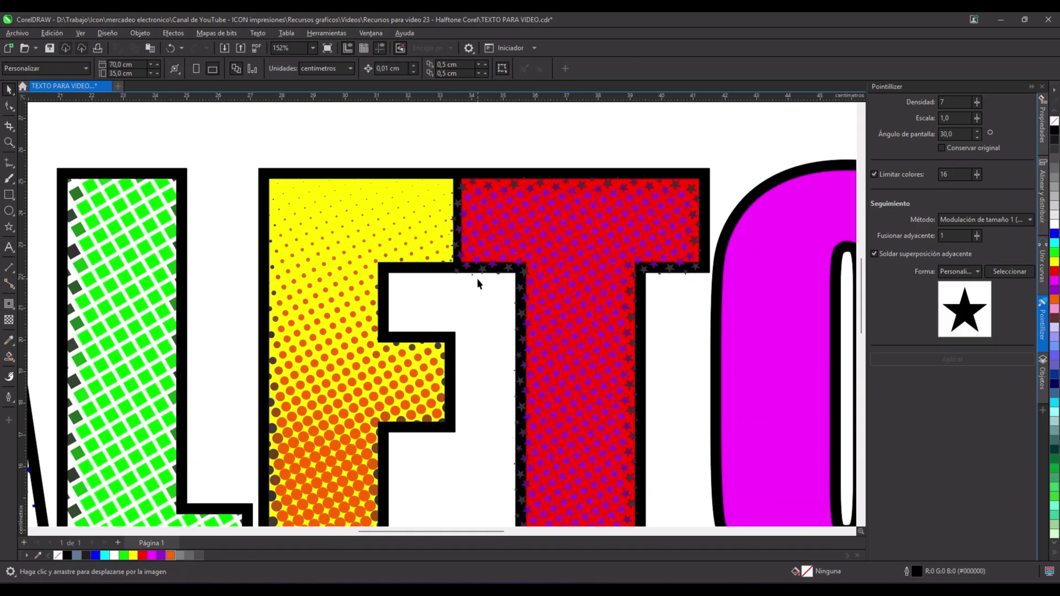
scroll(526, 349, down, 4)
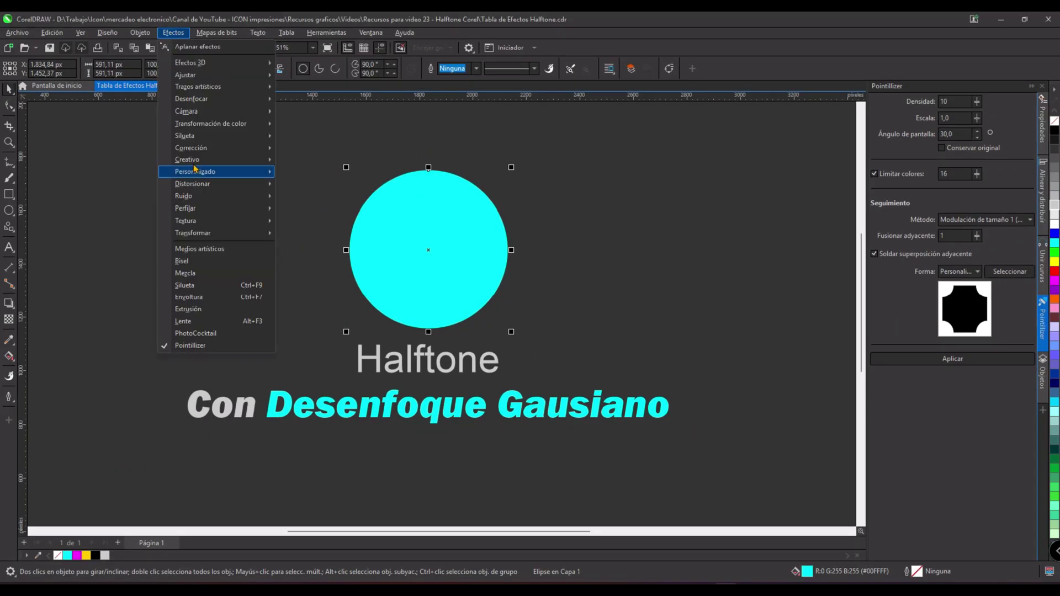
Apply a Gaussian blur with a radius of 95 to the cyan circle and bring up the Pointillizer settings.
mouse_move(213, 99)
click(343, 142)
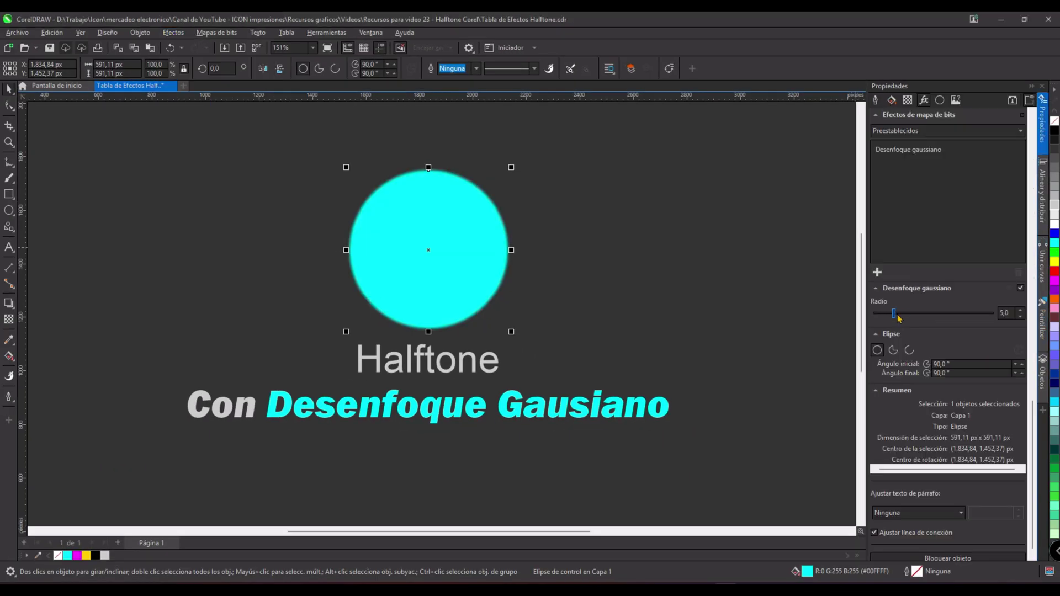
drag(895, 313, 967, 313)
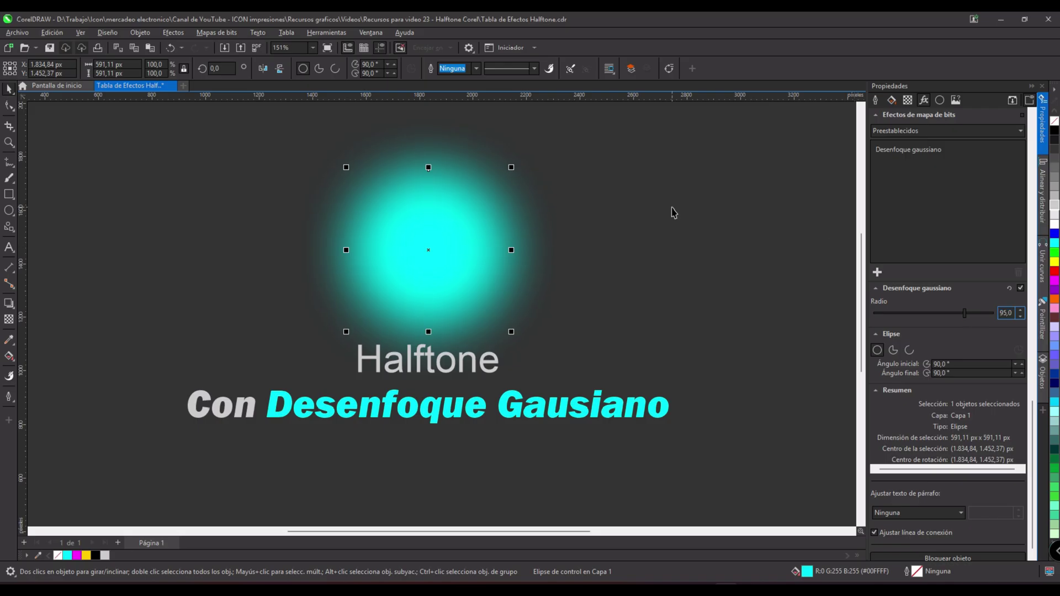
click(1042, 320)
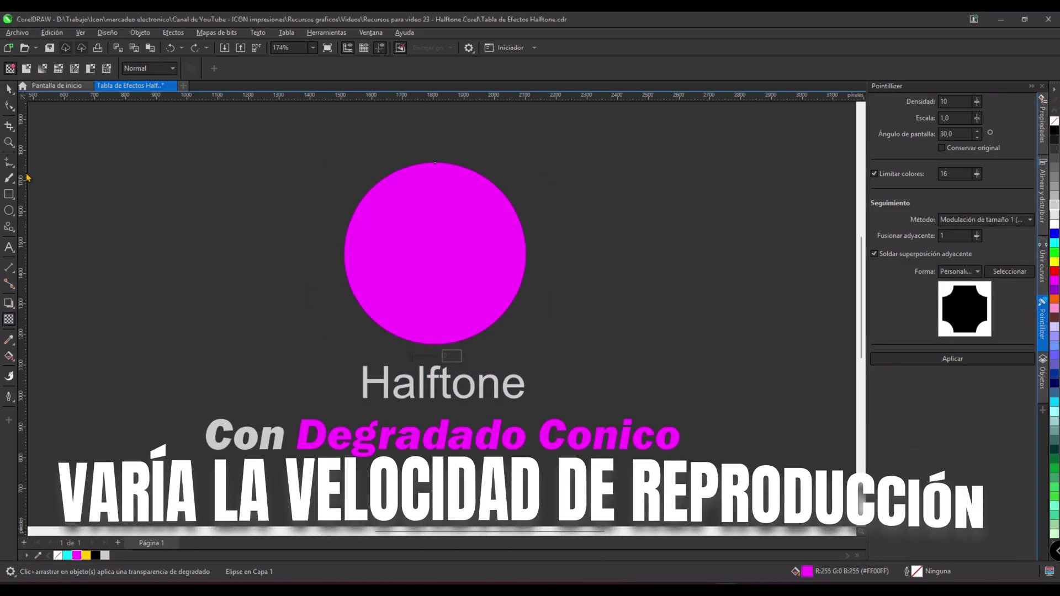
Give the magenta circle a conical gradient transparency and apply the Pointillizer with density 10 and the custom tile.
click(58, 68)
click(254, 68)
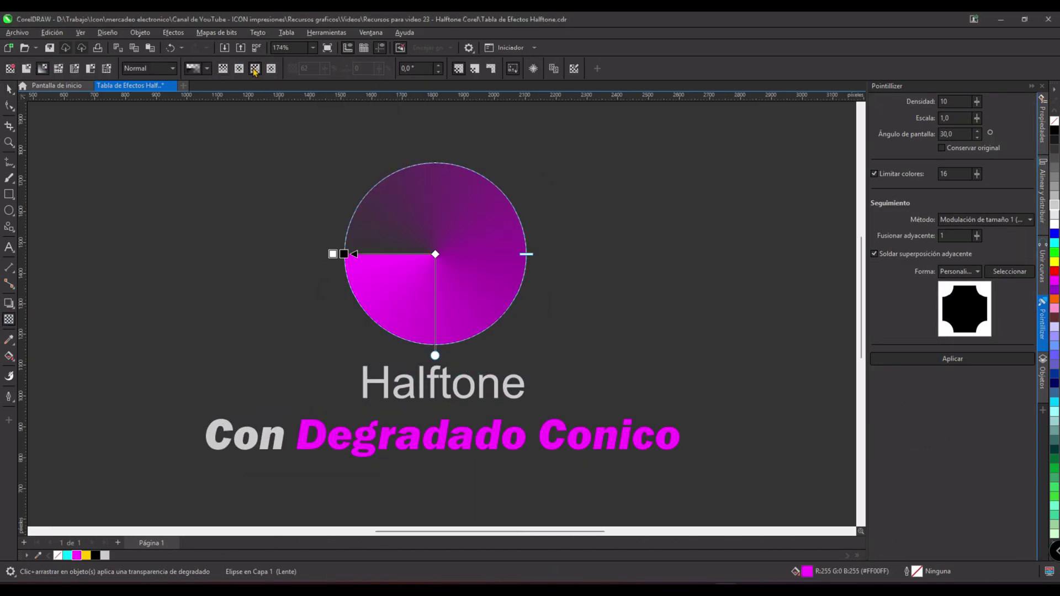
click(952, 358)
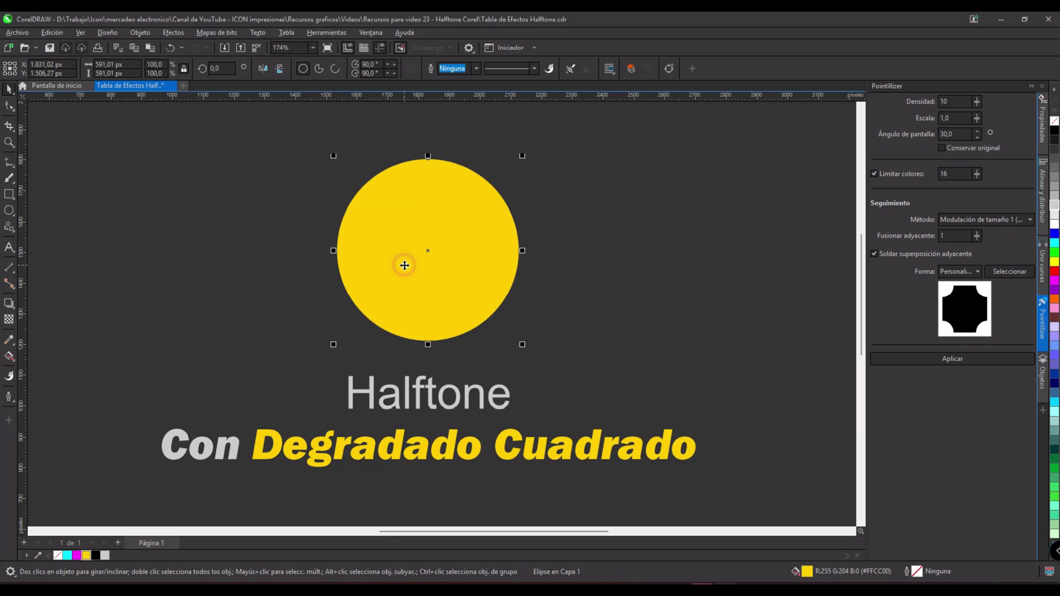
Give the yellow circle a rectangular gradient transparency and apply the Pointillizer with density 10 and the custom tile.
click(407, 265)
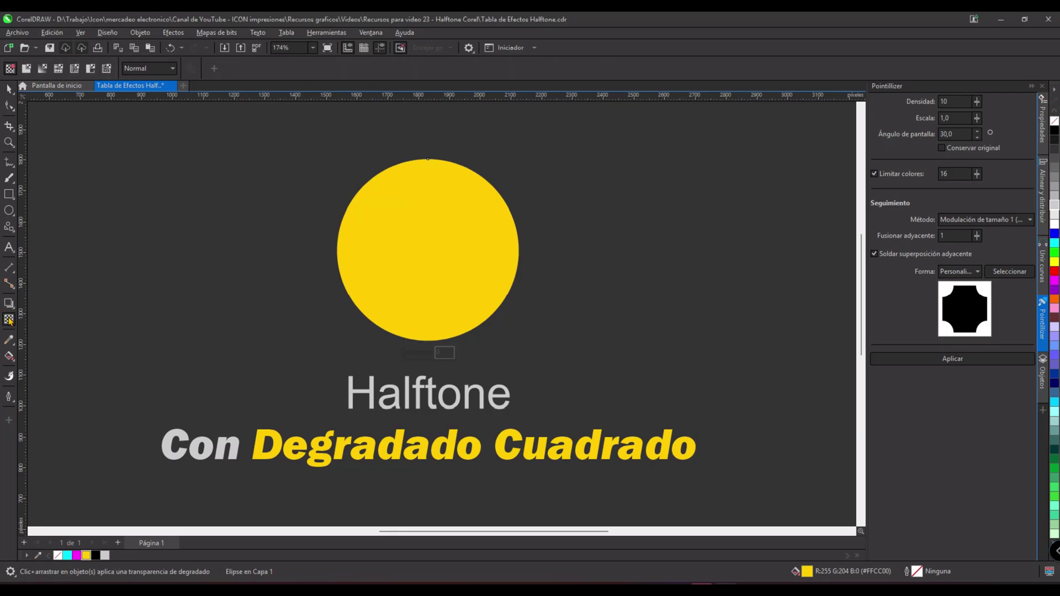
click(42, 69)
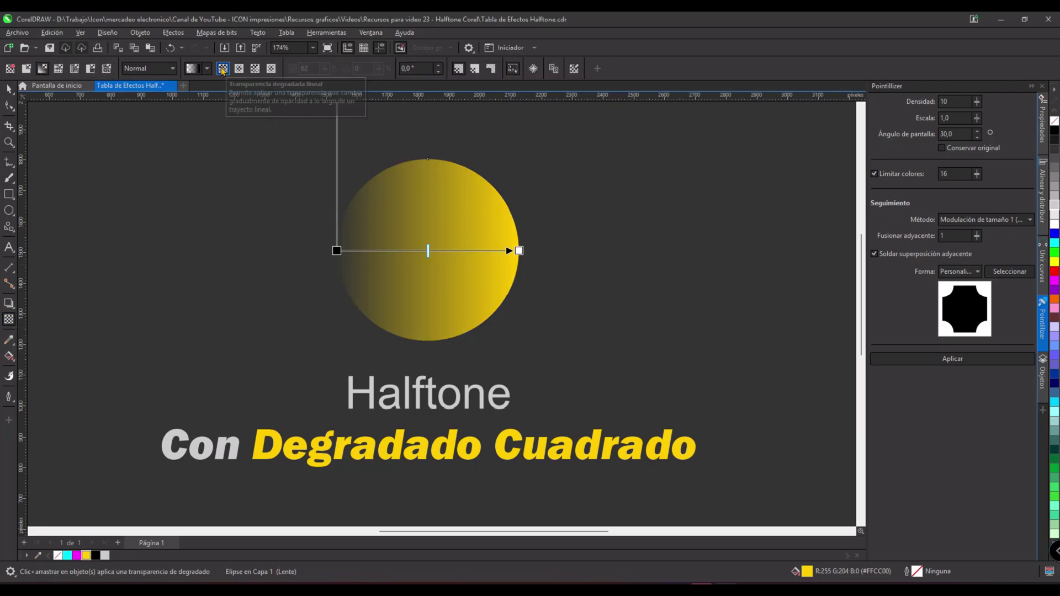
click(271, 69)
click(953, 359)
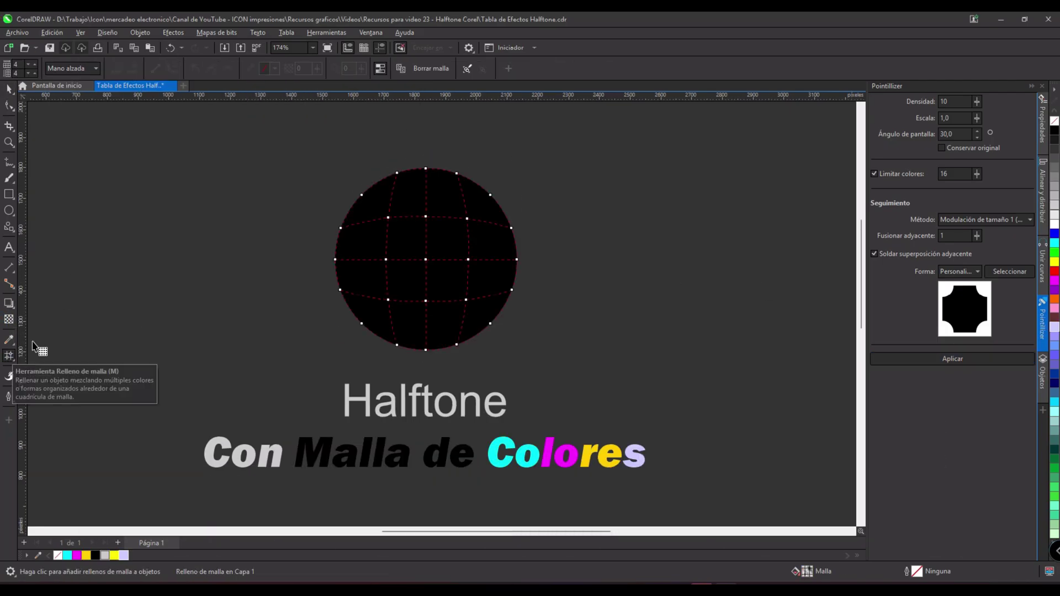
Color the black circle's inner mesh nodes magenta at upper left, cyan at upper right, lavender at lower right and yellow at lower left.
click(388, 217)
click(1055, 281)
click(467, 218)
click(1054, 244)
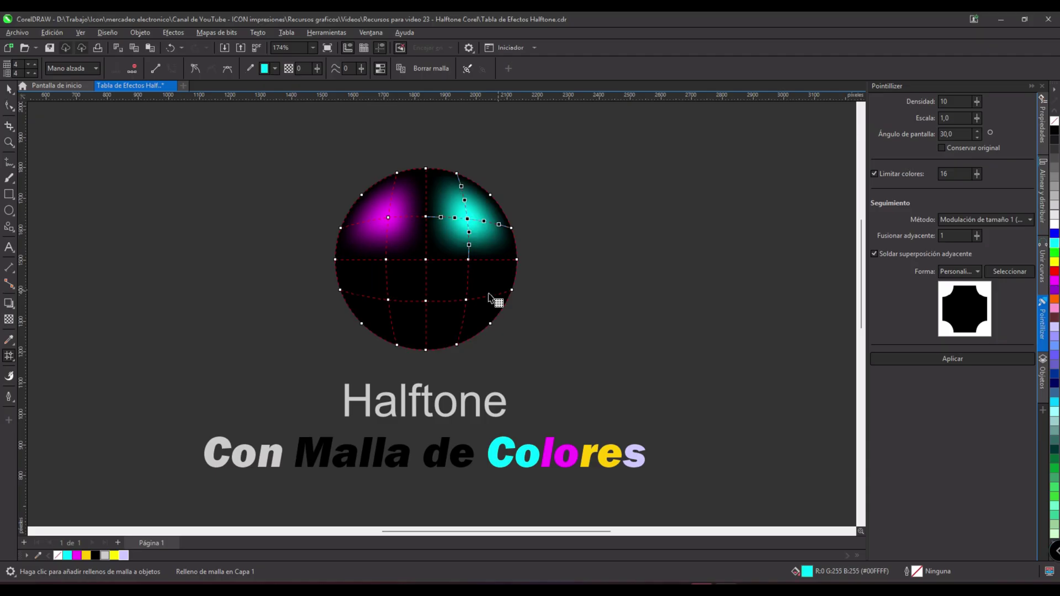
click(465, 300)
click(1053, 325)
click(388, 300)
click(87, 555)
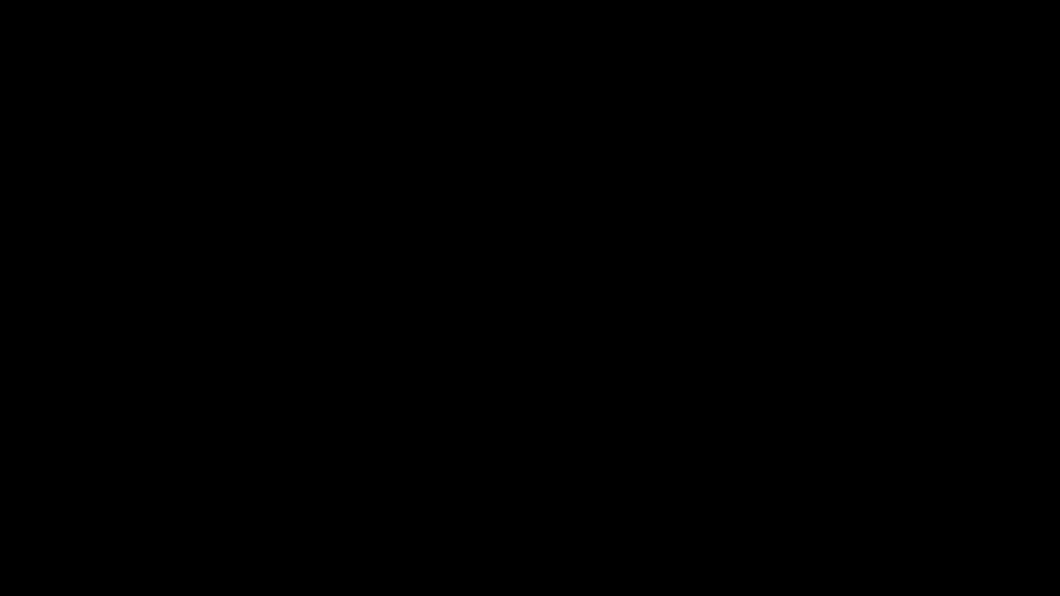